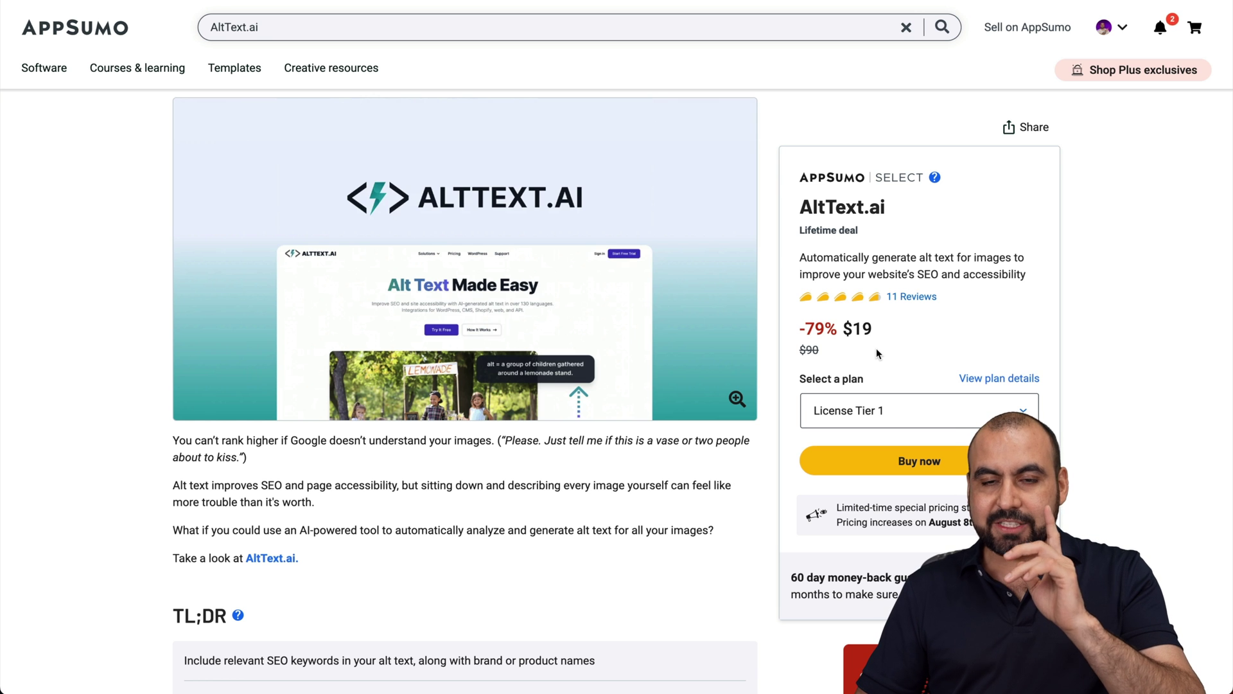
pyautogui.scroll(-1, 876, 348)
pyautogui.scroll(-2, 876, 348)
pyautogui.scroll(-1, 876, 348)
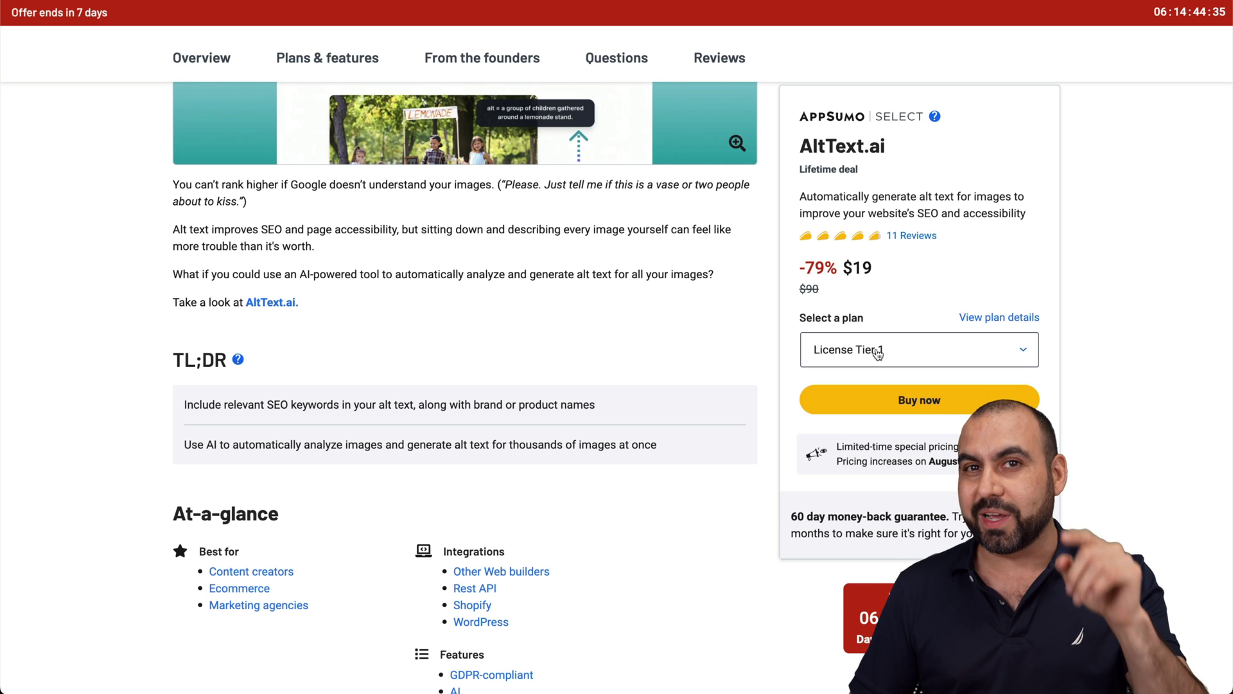
pyautogui.scroll(-1, 876, 352)
pyautogui.scroll(-3, 876, 352)
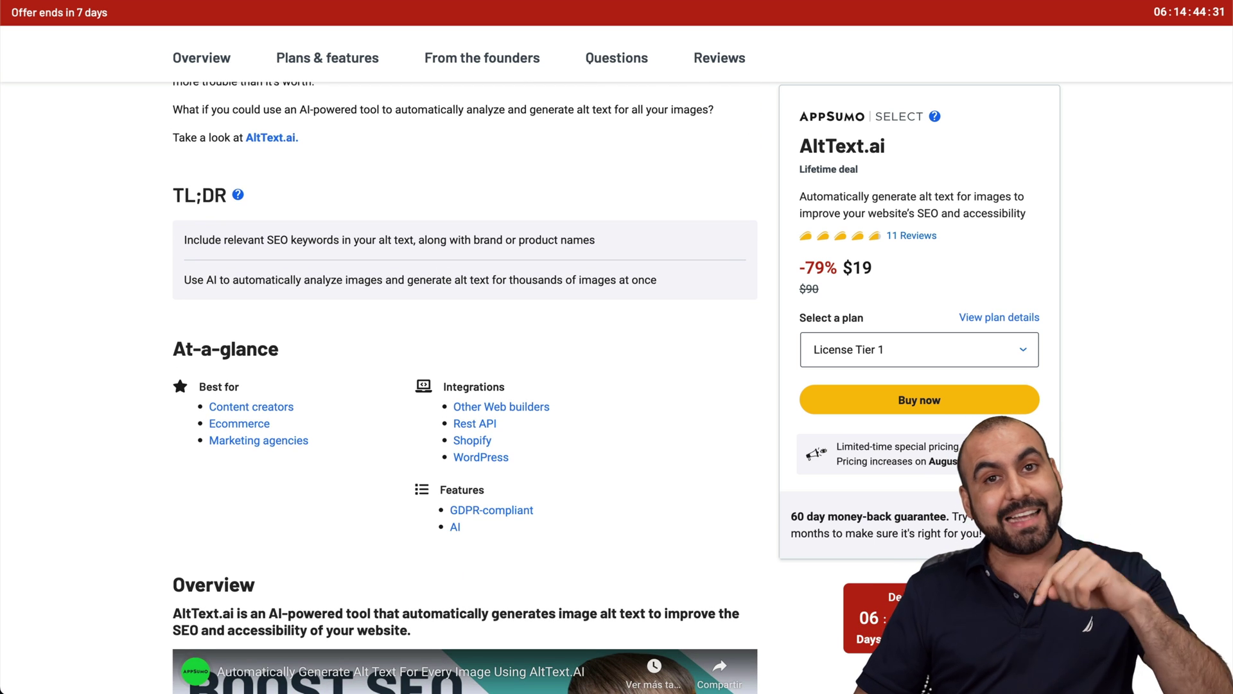
pyautogui.scroll(-1, 854, 626)
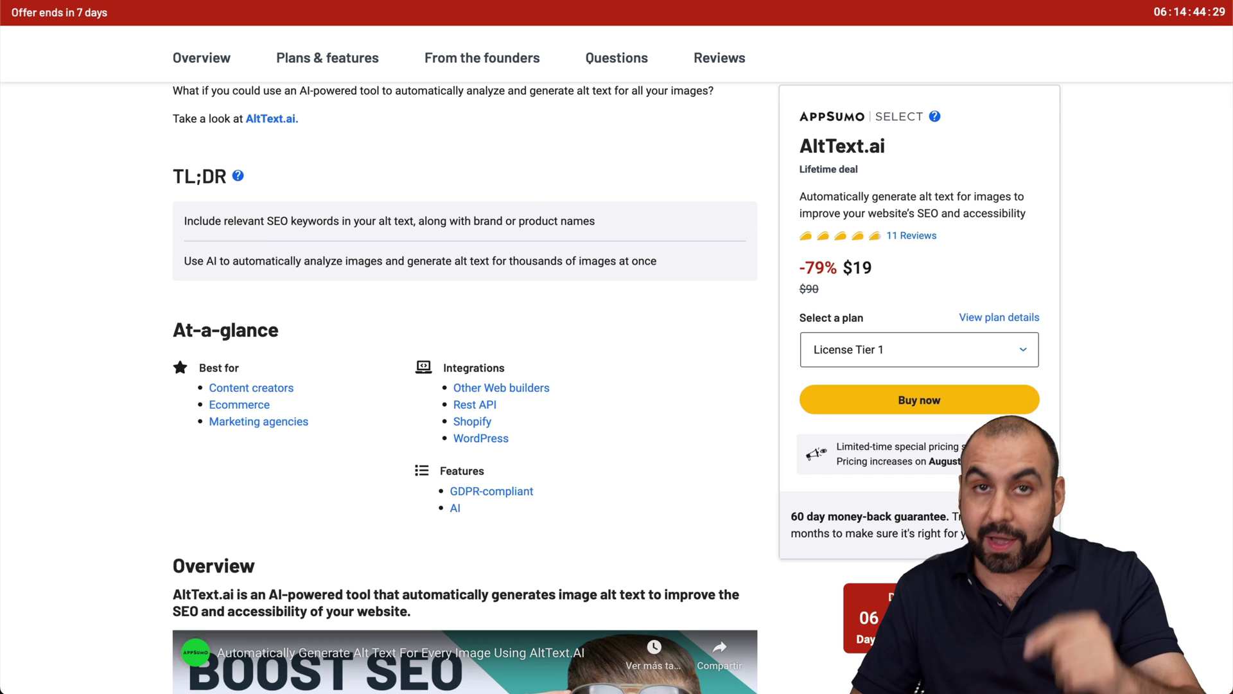
# Highlight the 60-day money-back guarantee text on the AppSumo deal page, then clear it.
pyautogui.moveTo(790, 516); pyautogui.dragTo(939, 516)
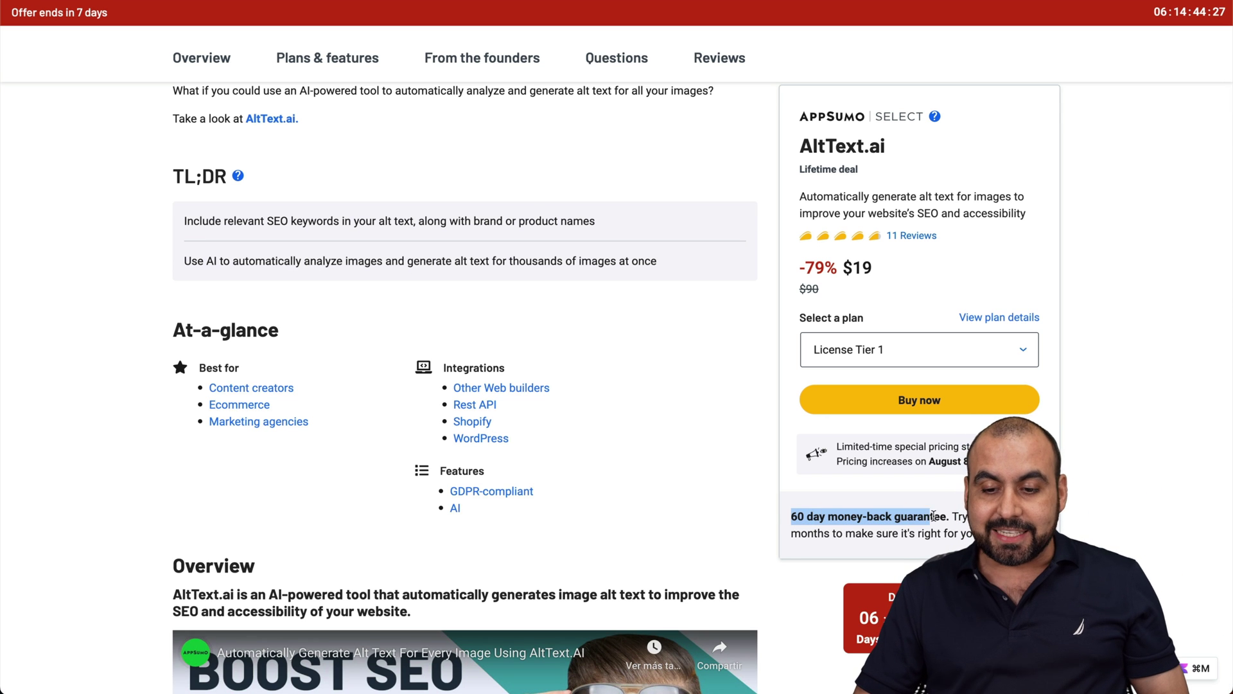
pyautogui.click(949, 529)
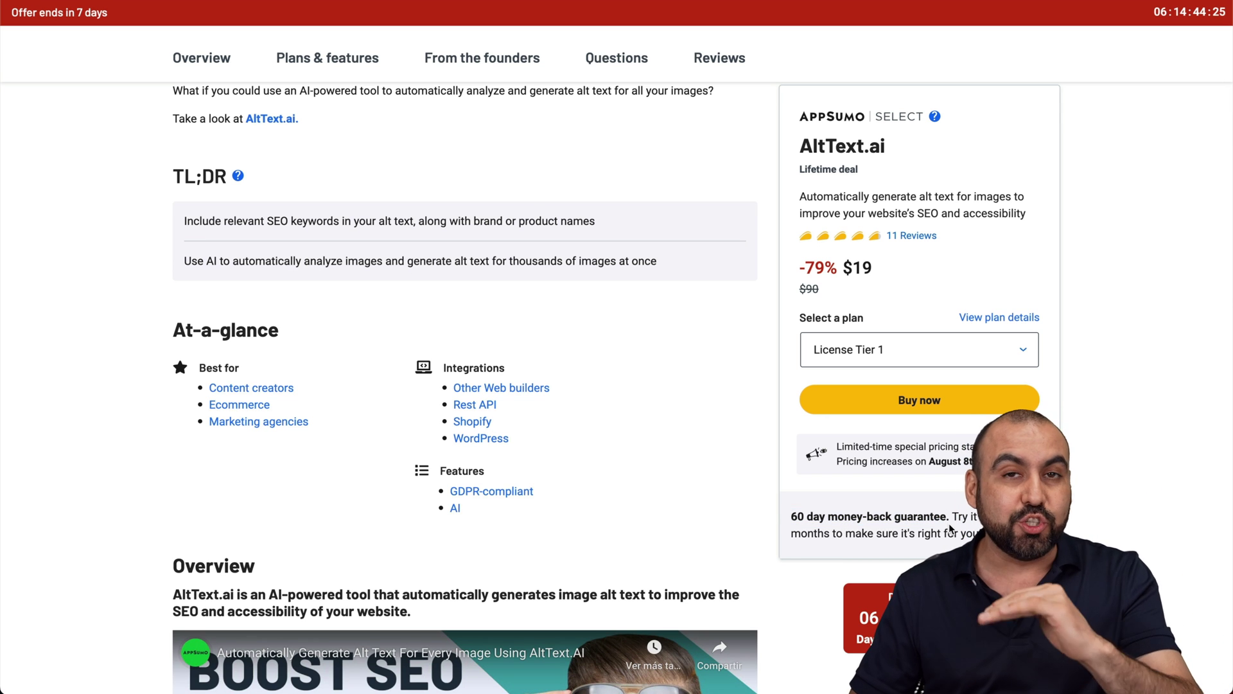
pyautogui.scroll(-5, 949, 529)
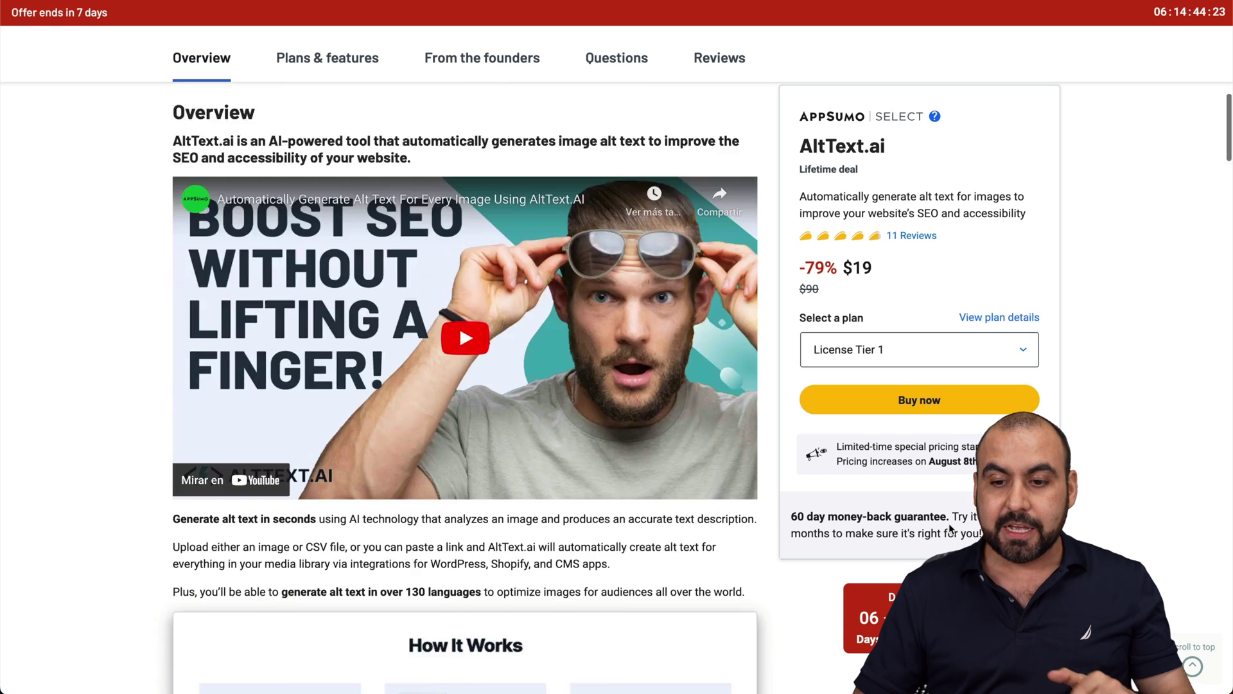
pyautogui.scroll(-5, 949, 528)
pyautogui.scroll(-5, 950, 529)
pyautogui.scroll(-6, 948, 528)
pyautogui.scroll(-5, 949, 528)
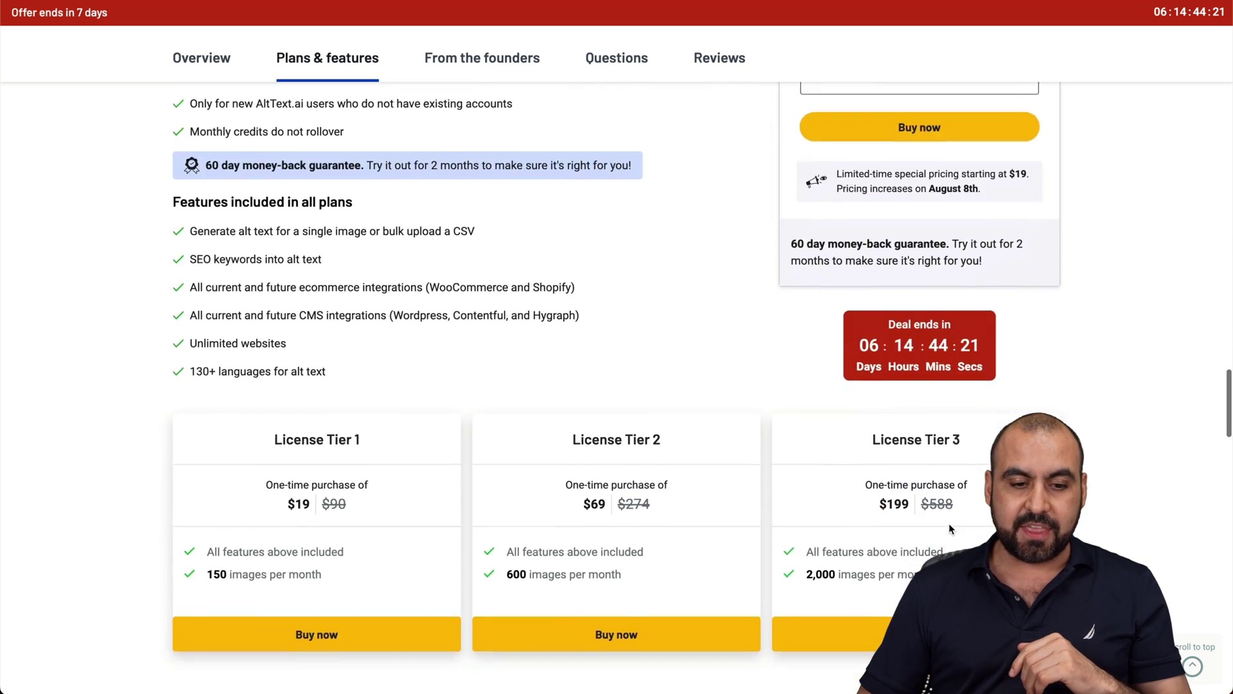
pyautogui.scroll(-4, 949, 528)
pyautogui.scroll(-2, 948, 528)
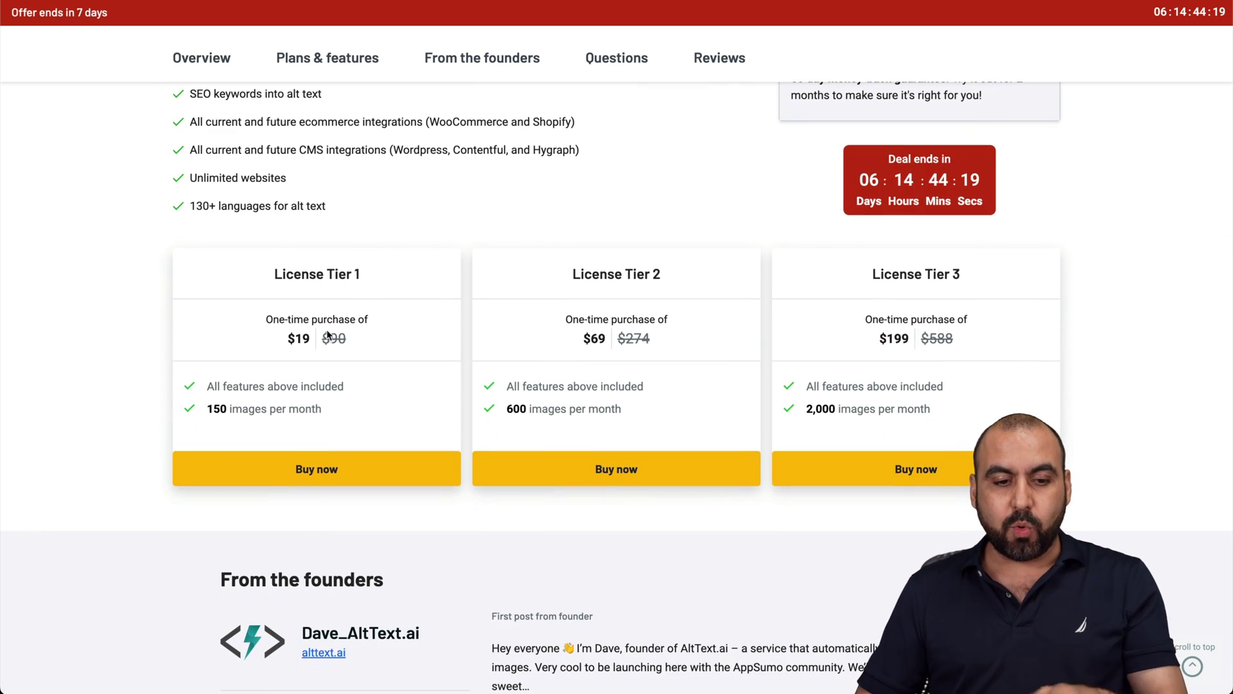
# Highlight the Tier 1 limit of 150 images per month, then clear the highlight.
pyautogui.moveTo(206, 409); pyautogui.dragTo(338, 408)
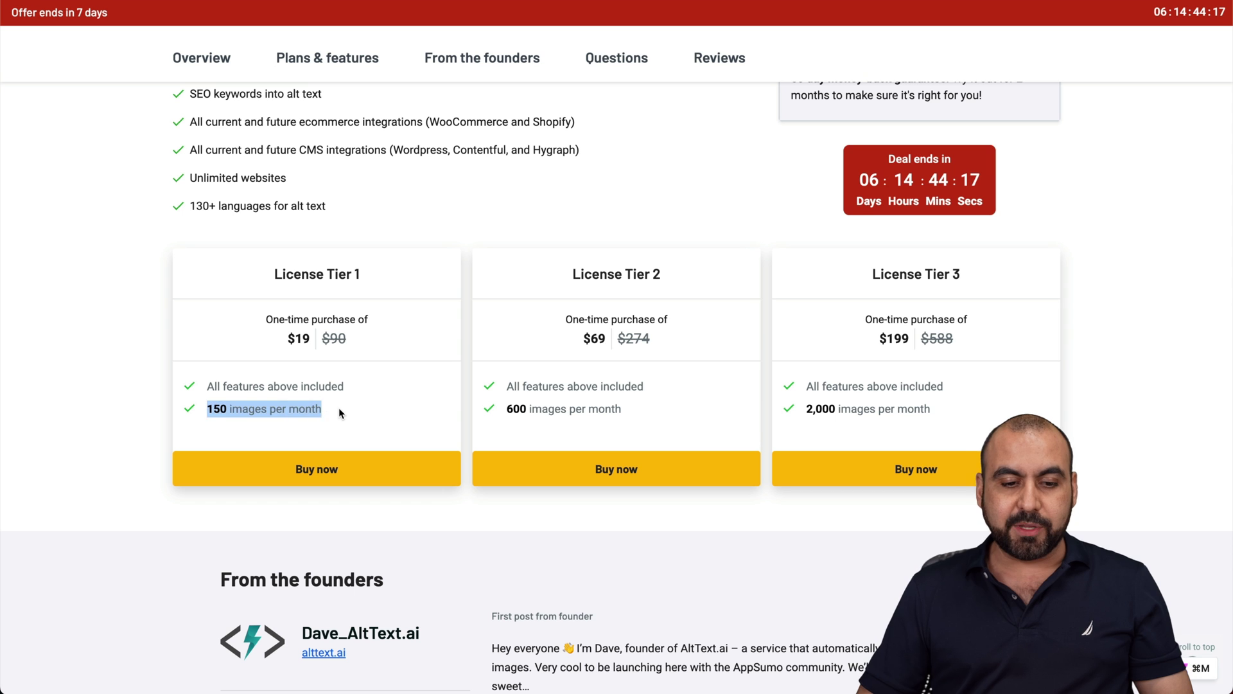
pyautogui.click(339, 408)
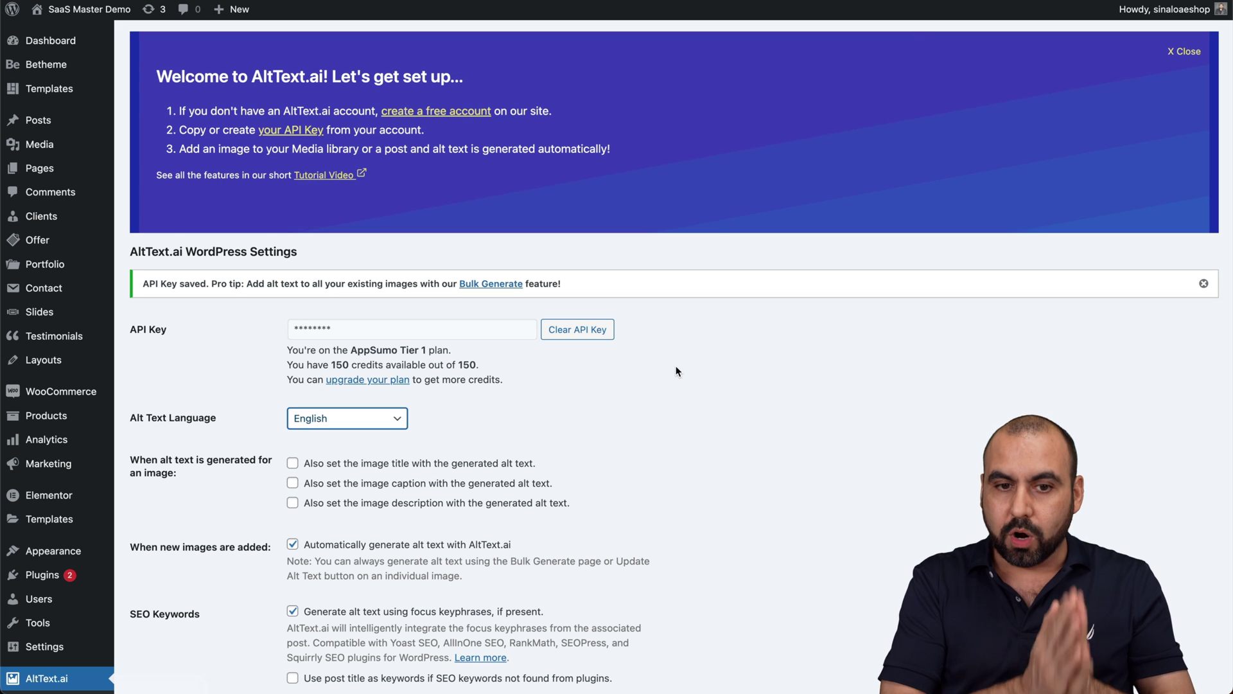
pyautogui.moveTo(39, 143)
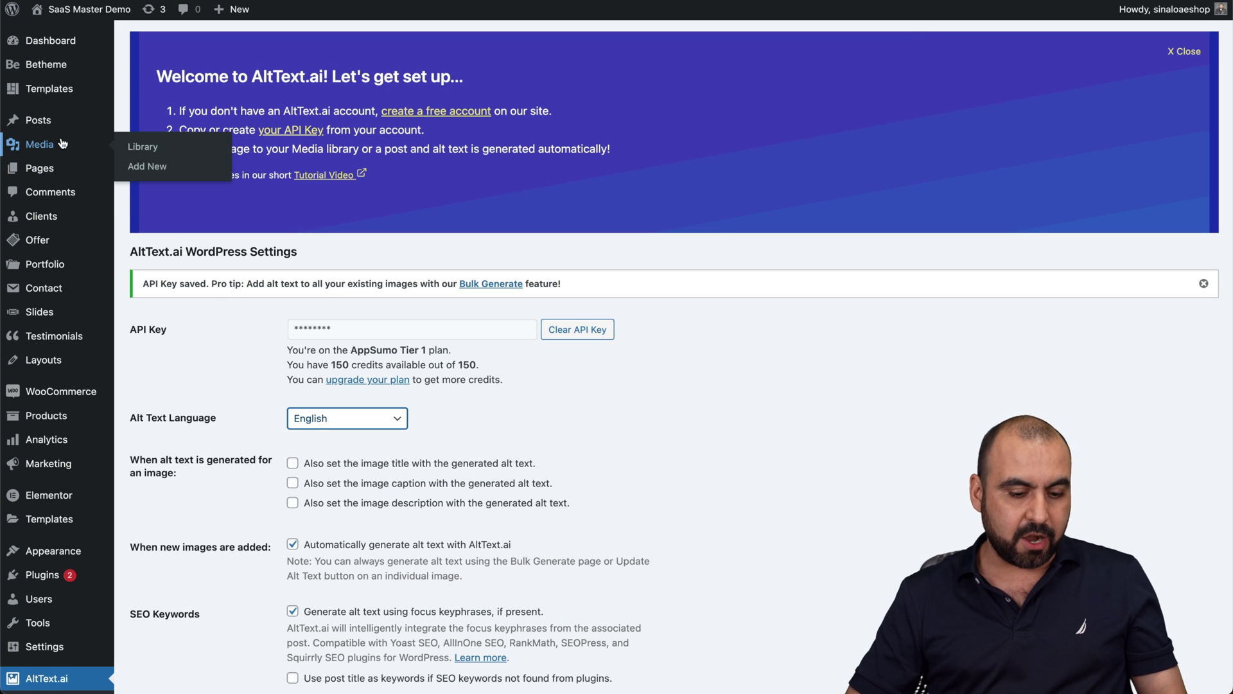
pyautogui.click(143, 146)
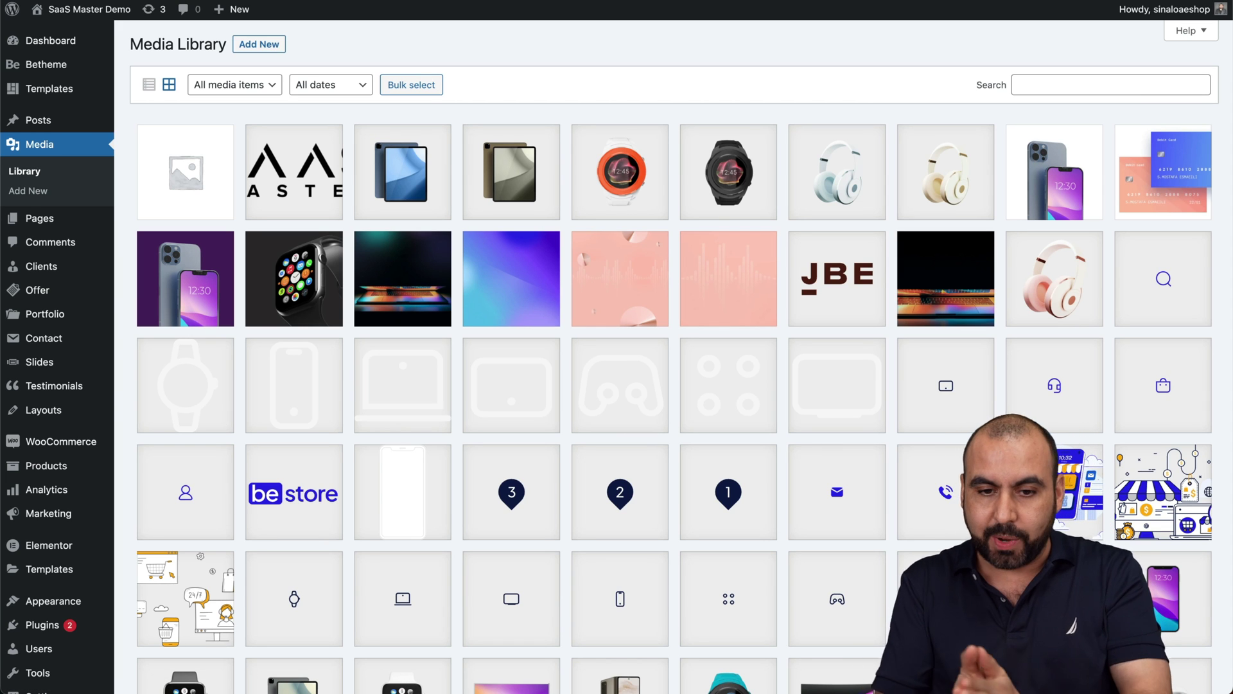
pyautogui.scroll(-5, 907, 195)
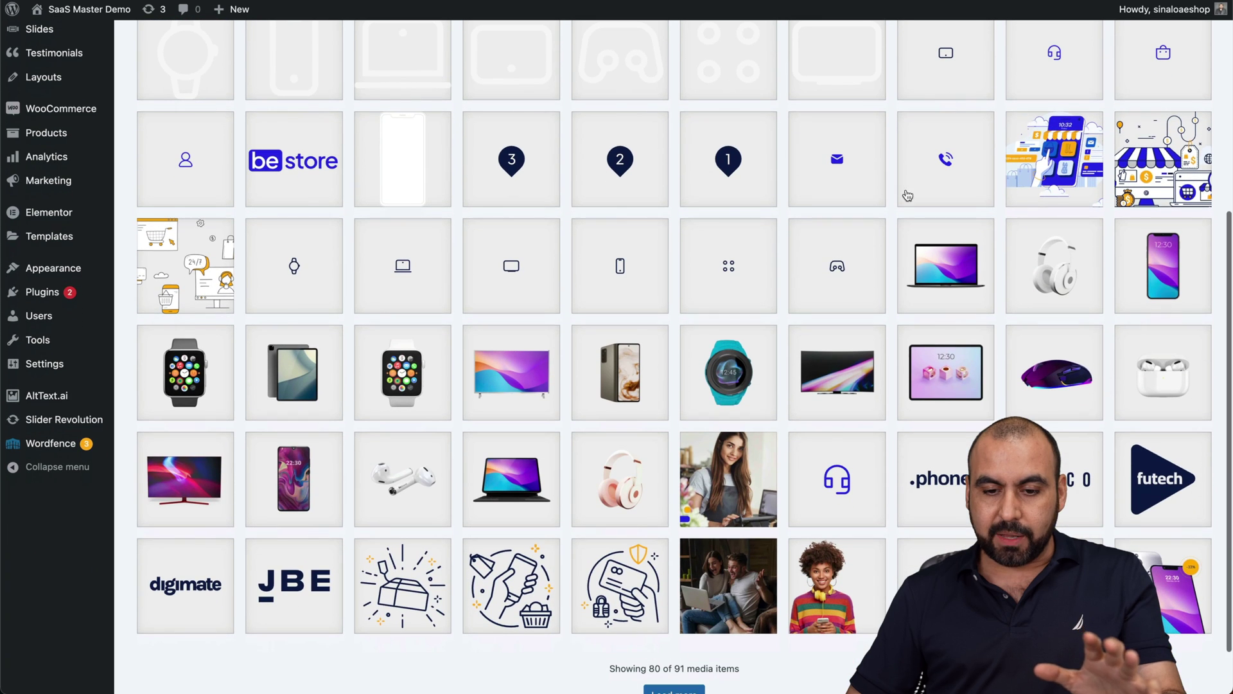
pyautogui.click(743, 483)
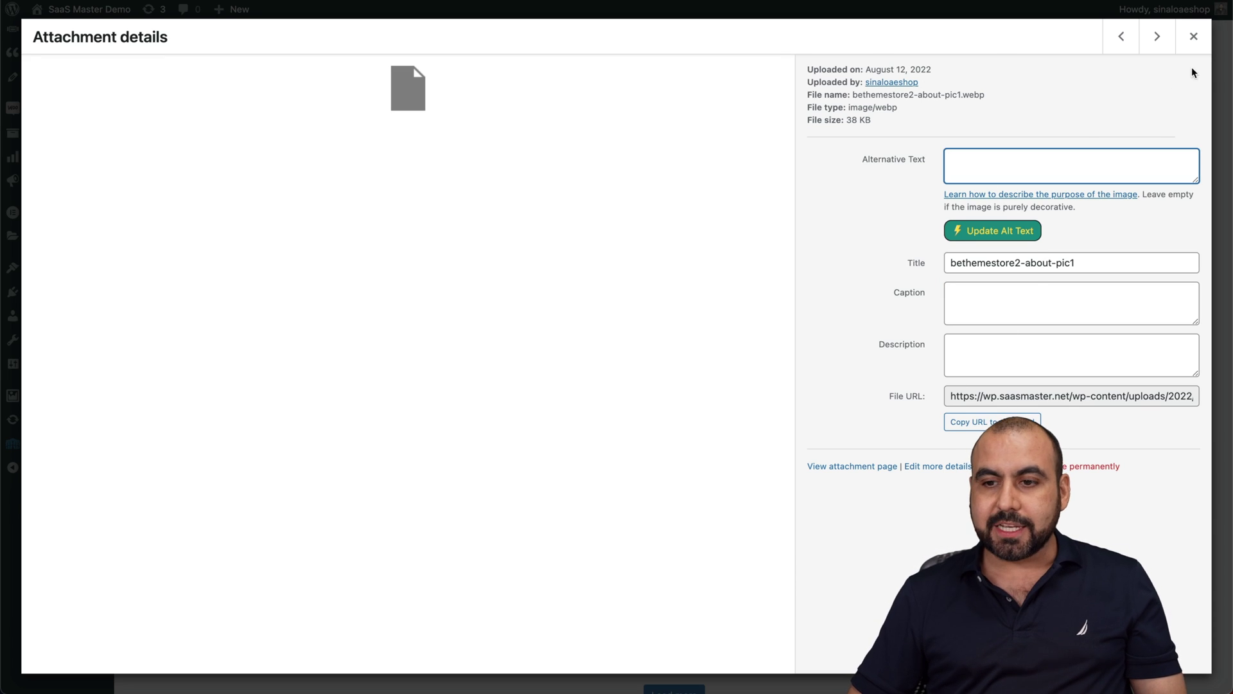
pyautogui.click(1193, 36)
pyautogui.click(732, 374)
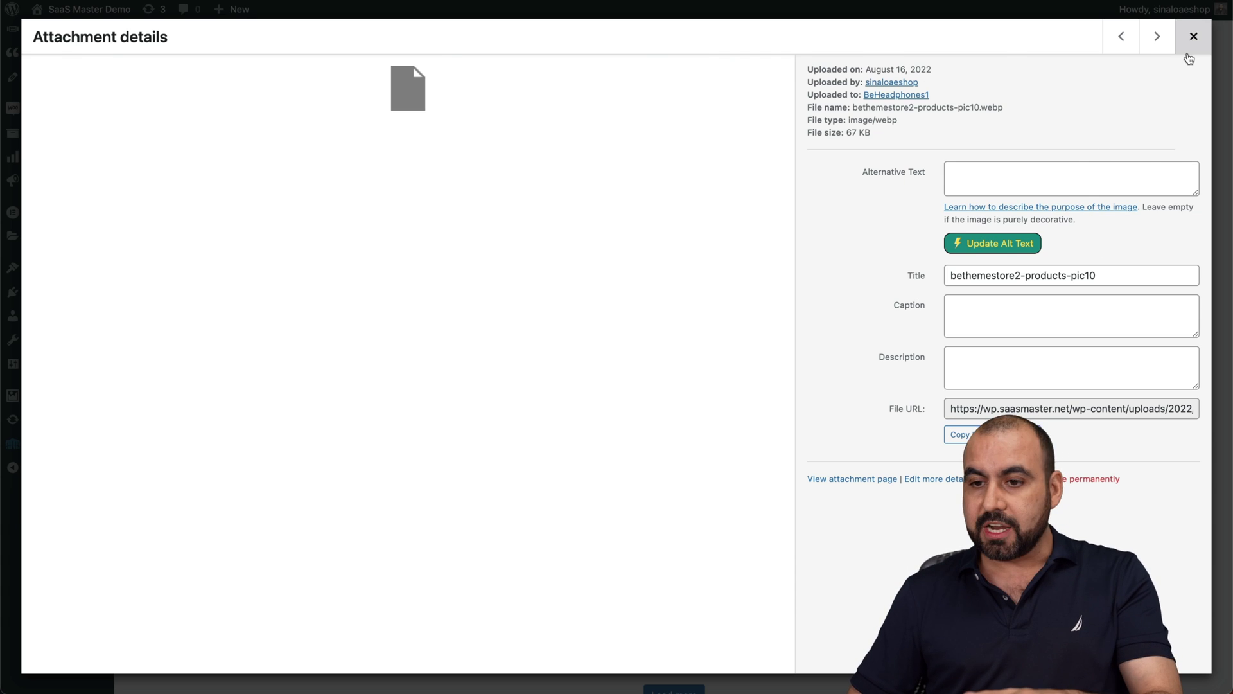
pyautogui.click(1193, 37)
pyautogui.scroll(5, 617, 348)
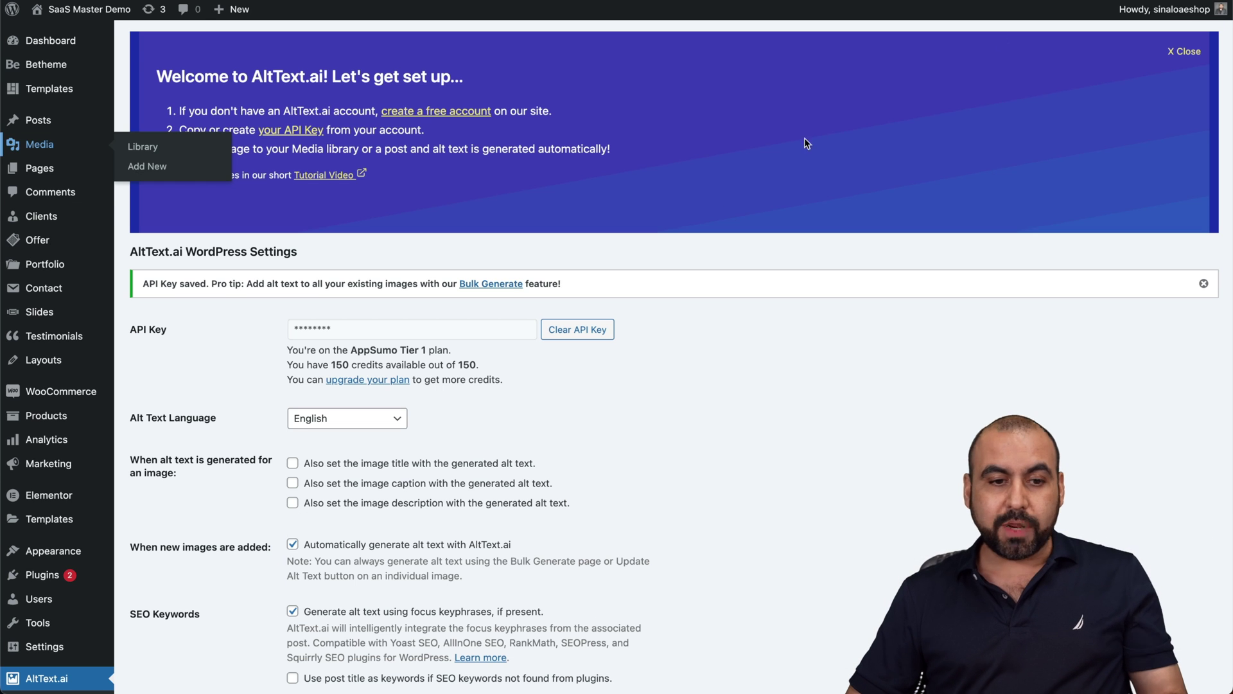
pyautogui.scroll(-3, 752, 246)
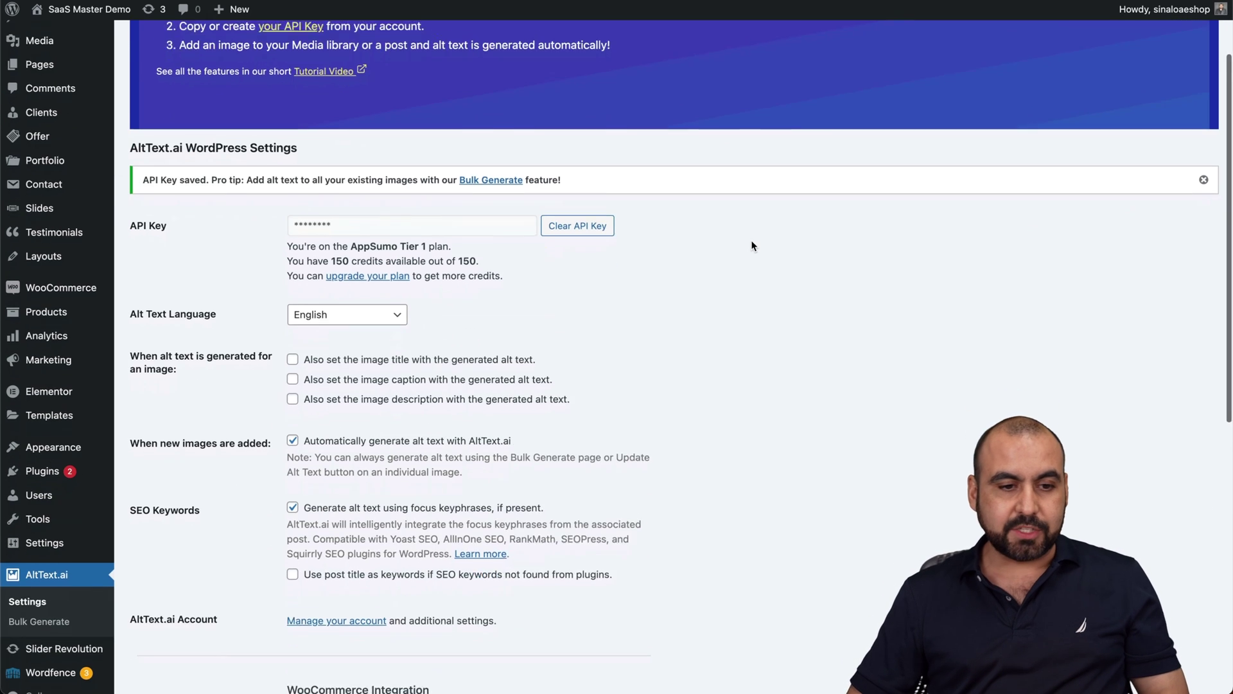
pyautogui.scroll(-1, 593, 224)
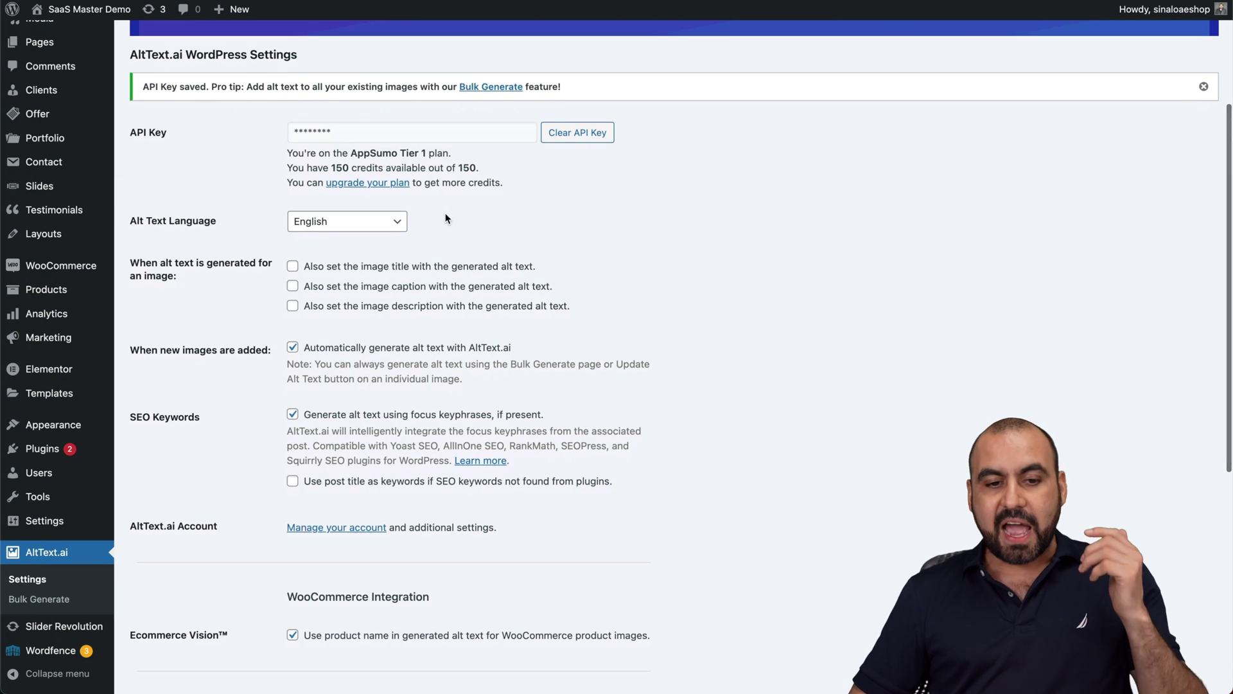
# Check the Alt Text Language list and keep English selected.
pyautogui.click(395, 221)
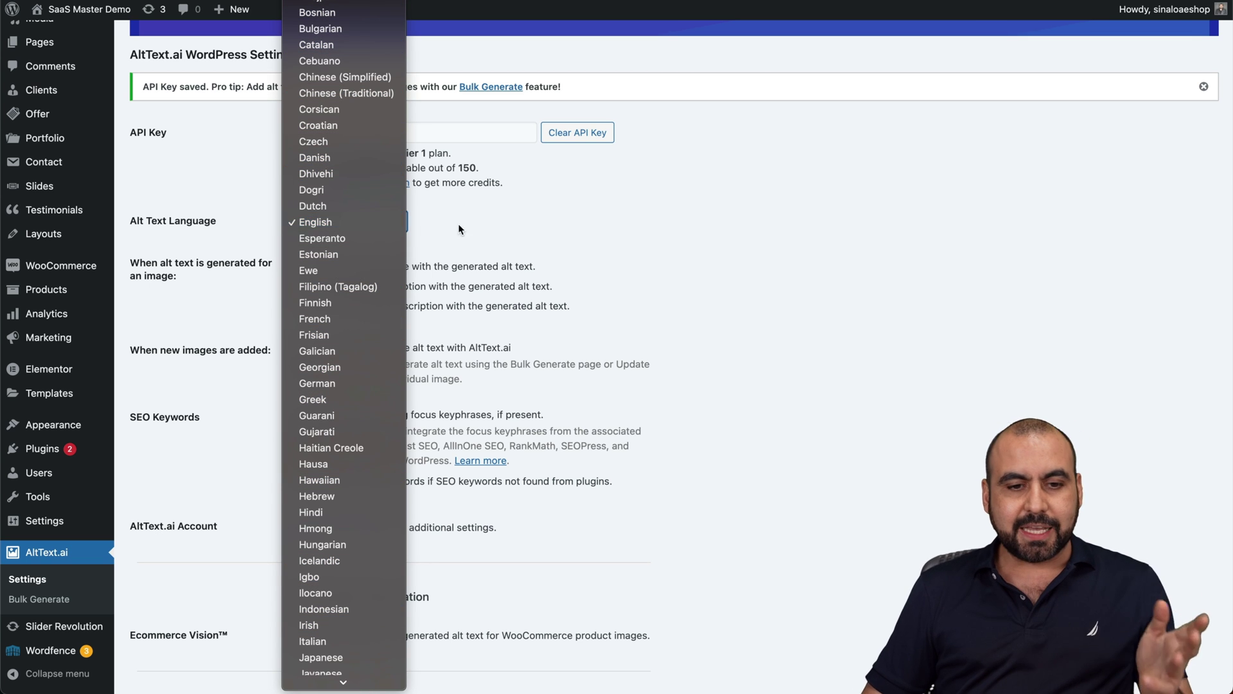
pyautogui.click(502, 235)
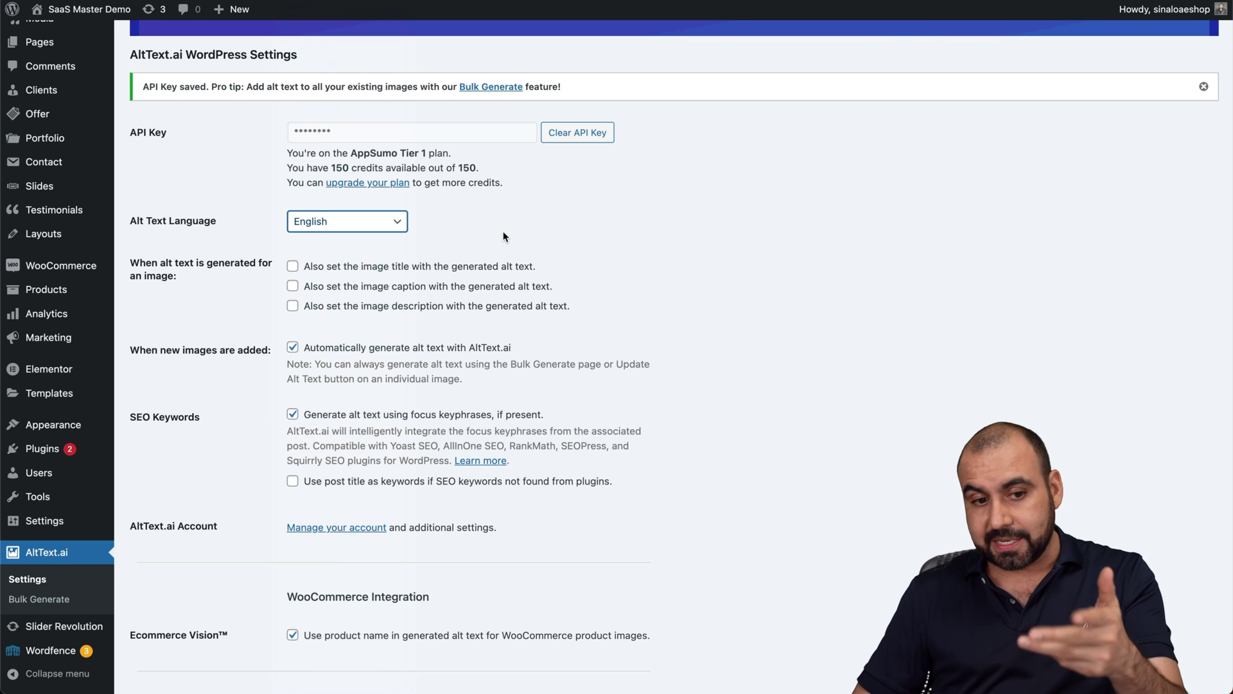
pyautogui.scroll(-2, 503, 235)
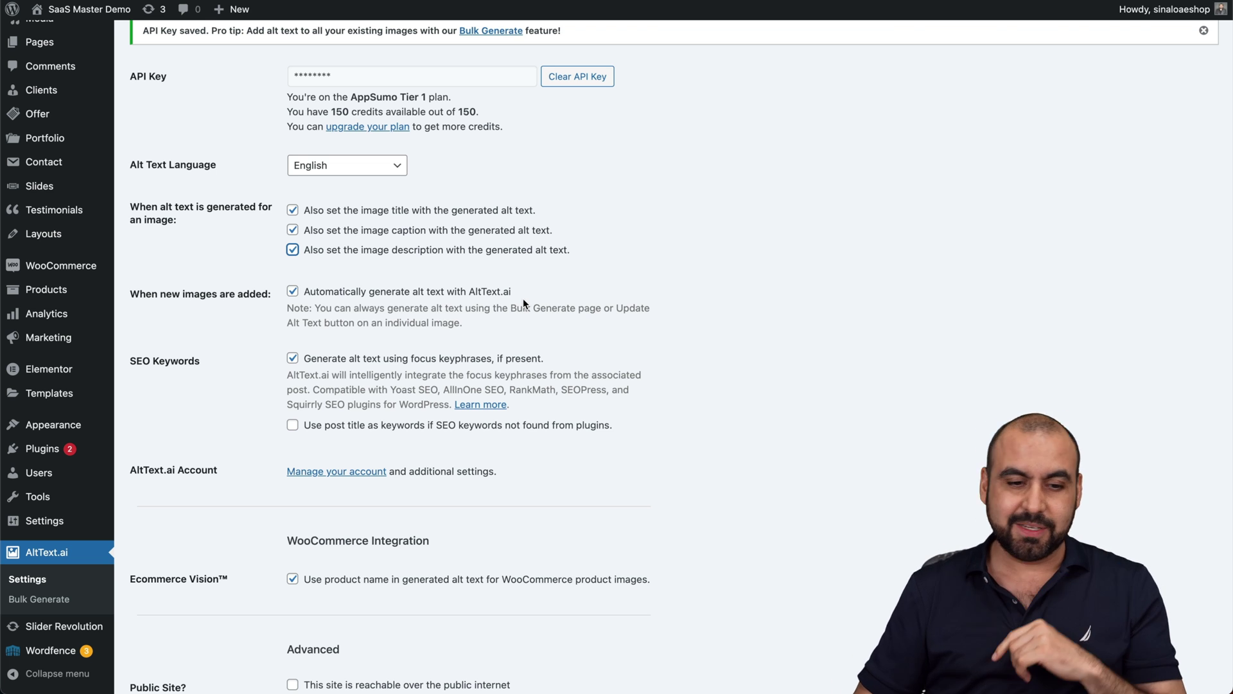
pyautogui.scroll(-3, 523, 298)
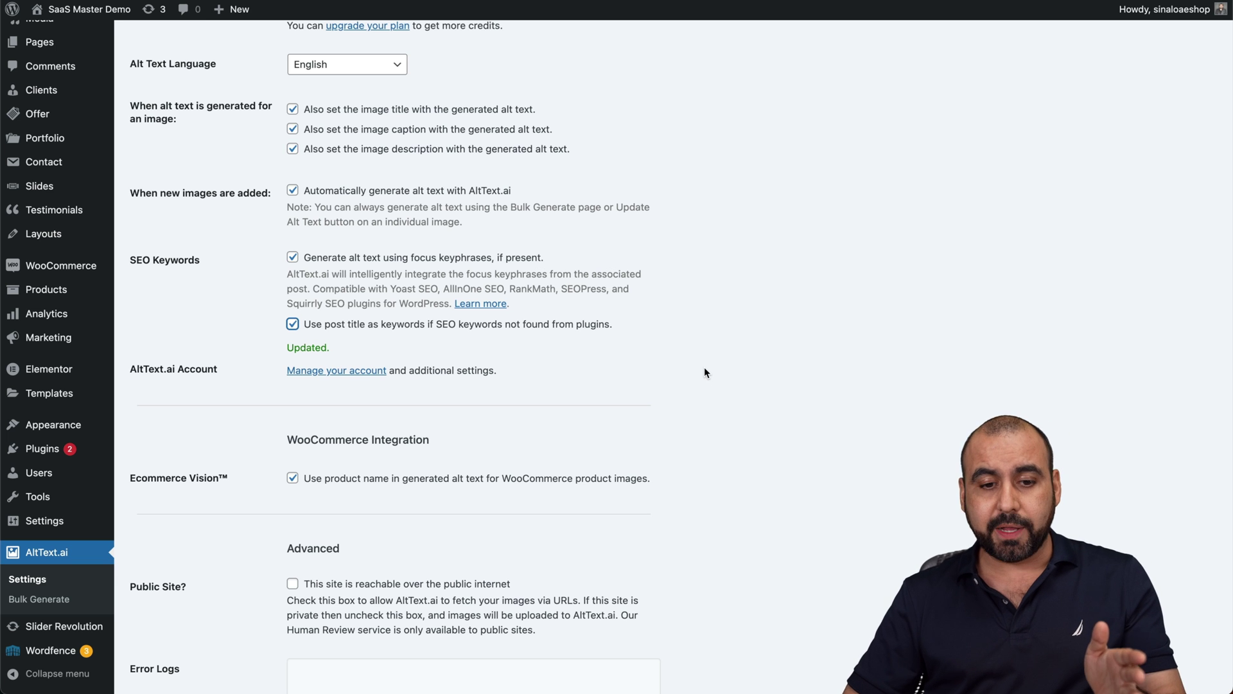
pyautogui.scroll(-3, 704, 367)
pyautogui.scroll(-2, 705, 367)
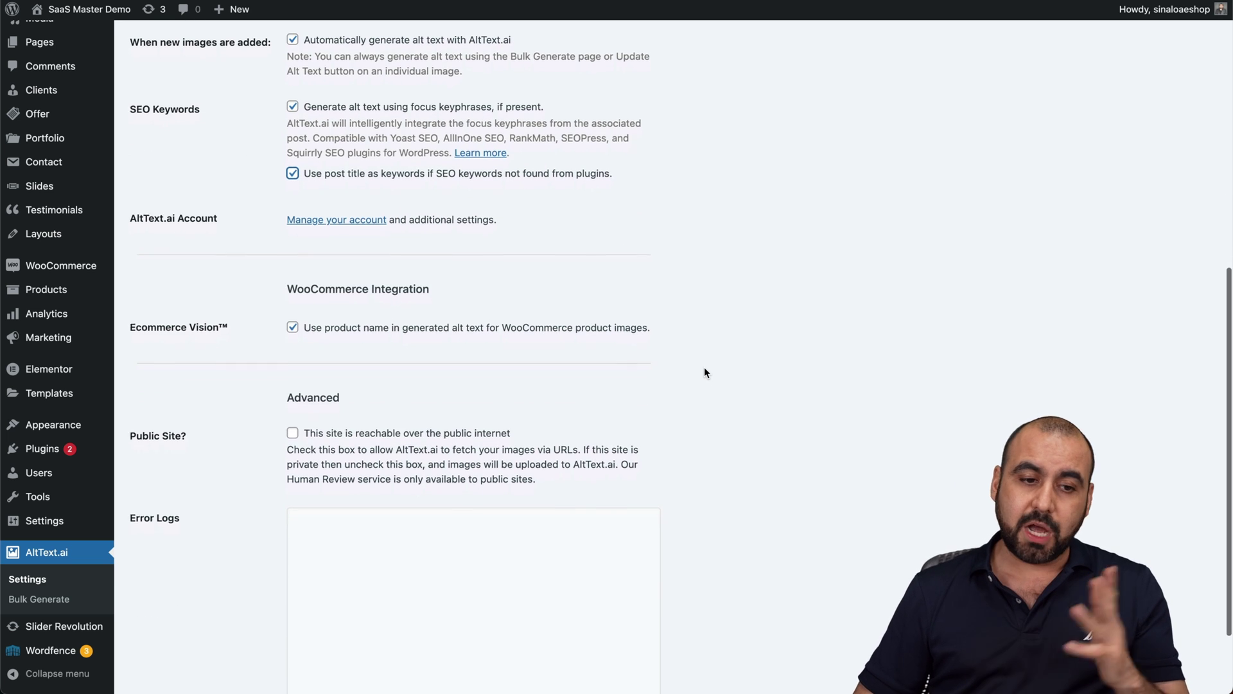
pyautogui.scroll(-1, 705, 368)
pyautogui.scroll(-2, 510, 252)
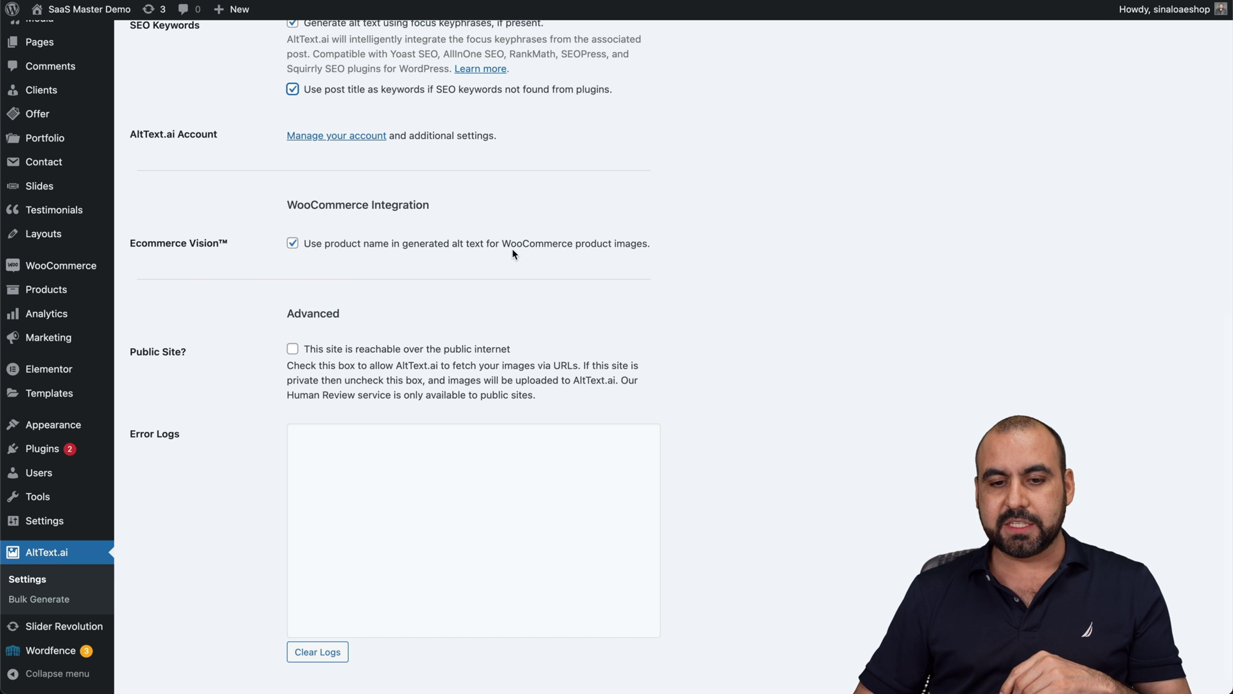
pyautogui.scroll(-1, 638, 260)
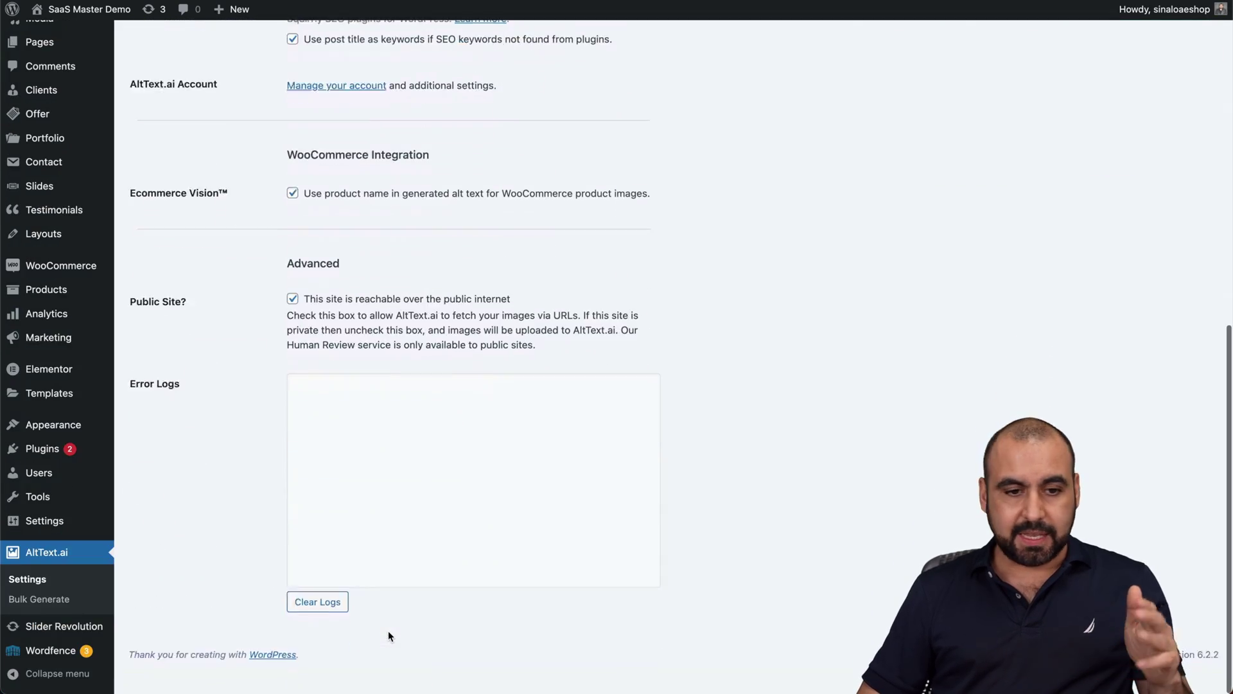
pyautogui.scroll(-5, 388, 630)
pyautogui.scroll(-5, 389, 630)
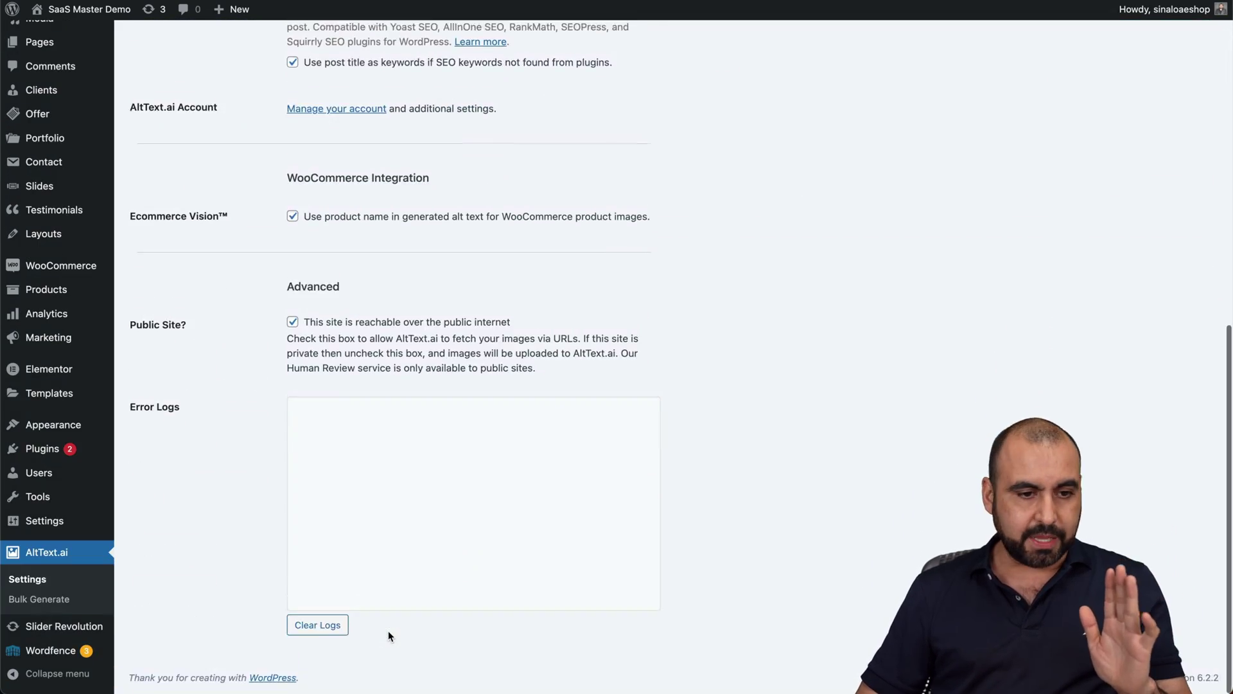
pyautogui.scroll(2, 388, 630)
pyautogui.scroll(8, 389, 630)
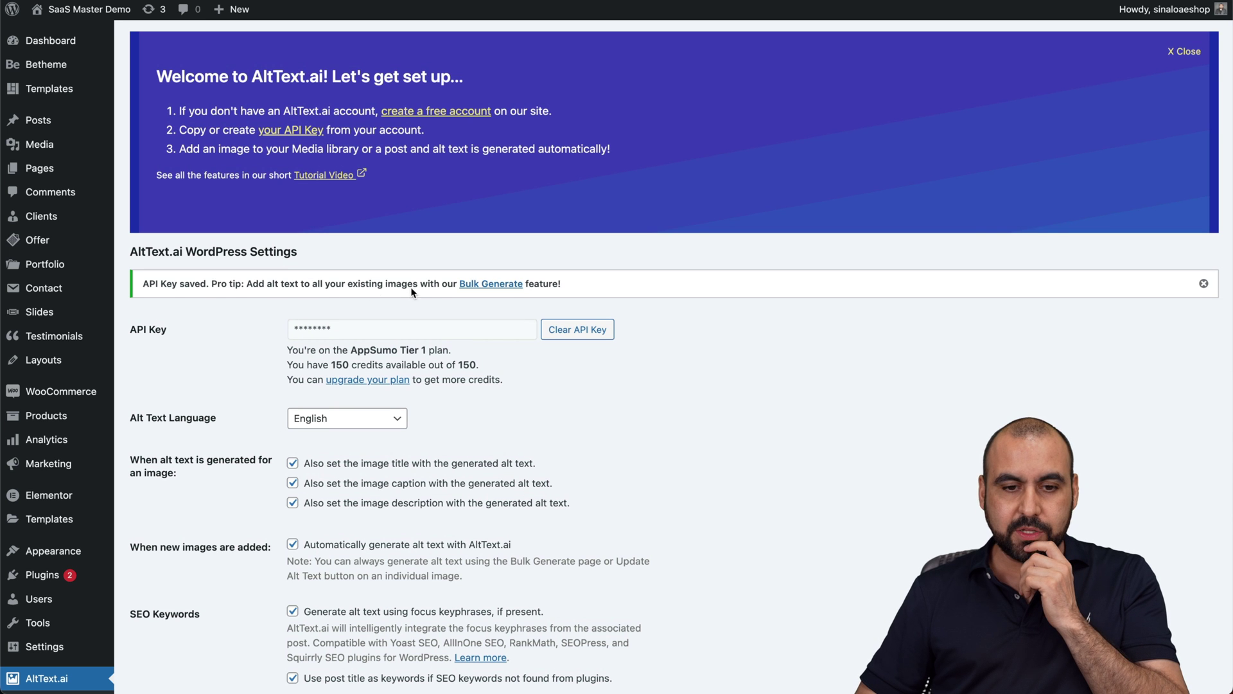
# Bulk-generate alt text for all 91 images, refresh the counts, then go to the Media Library.
pyautogui.click(490, 285)
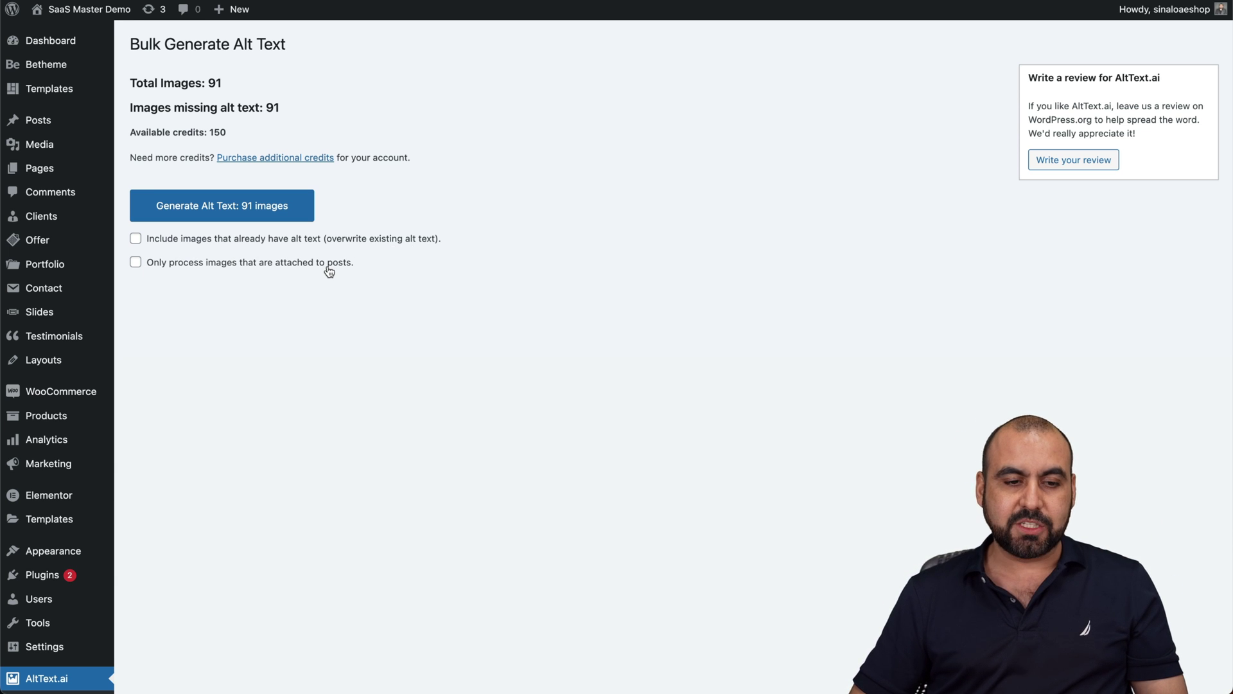
pyautogui.click(267, 205)
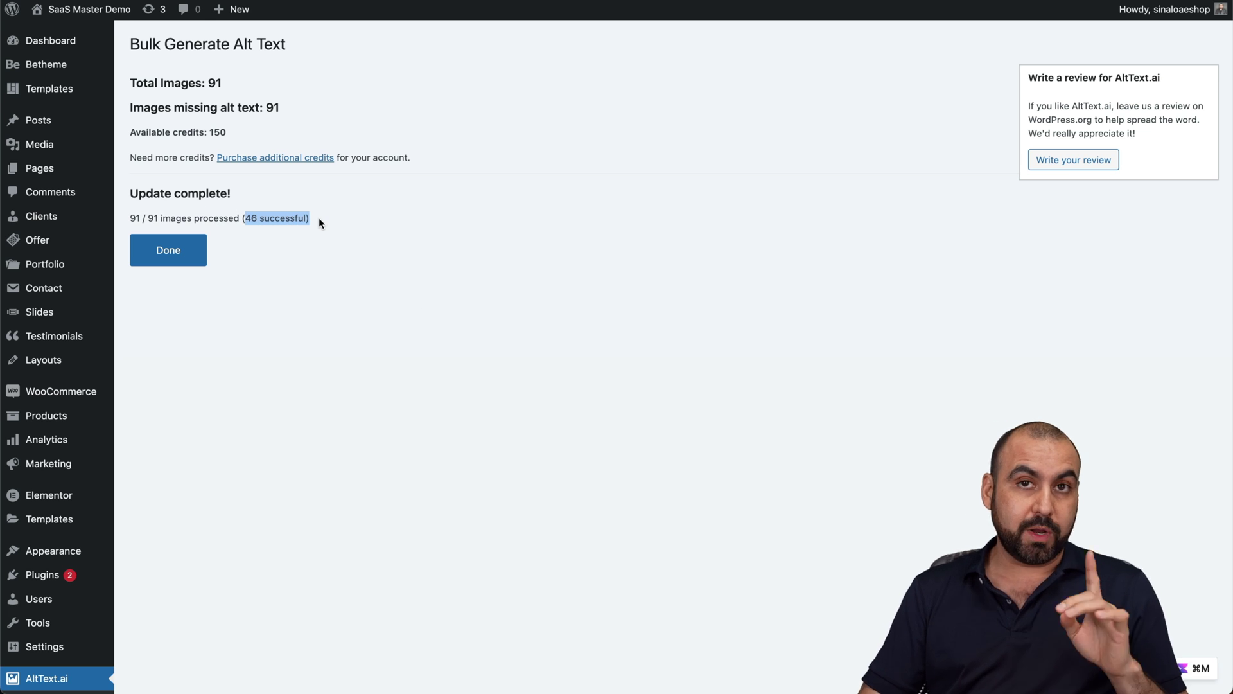
pyautogui.click(188, 252)
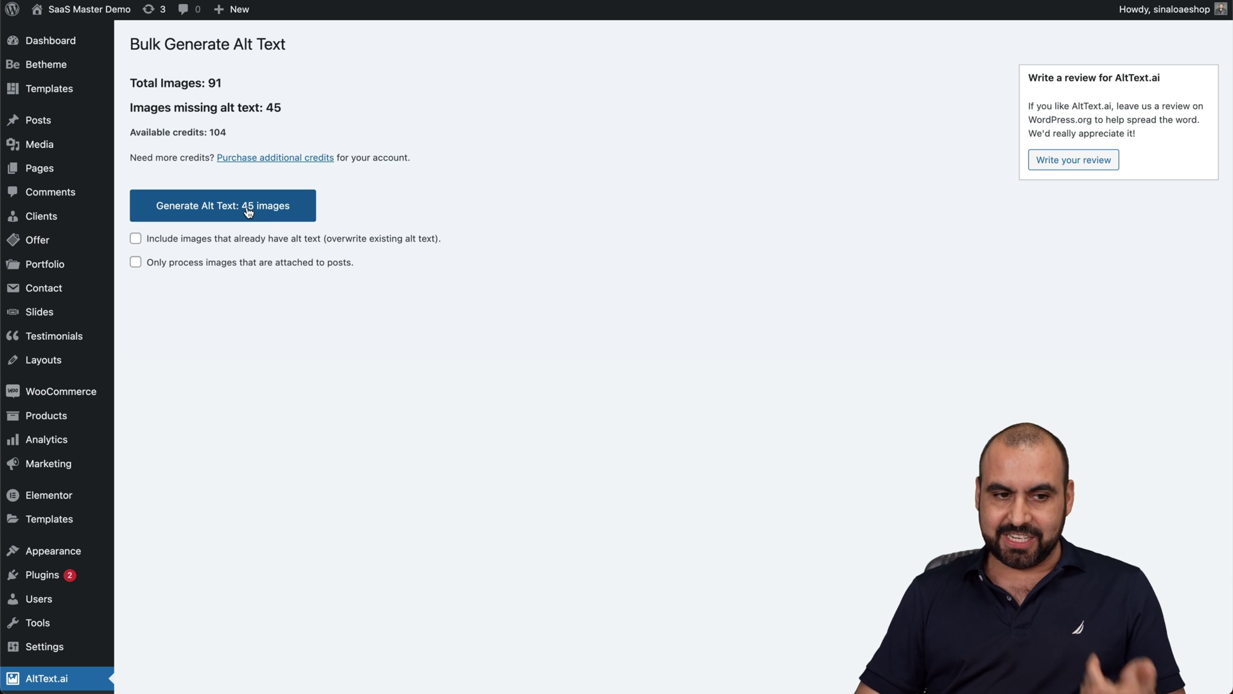
pyautogui.click(39, 144)
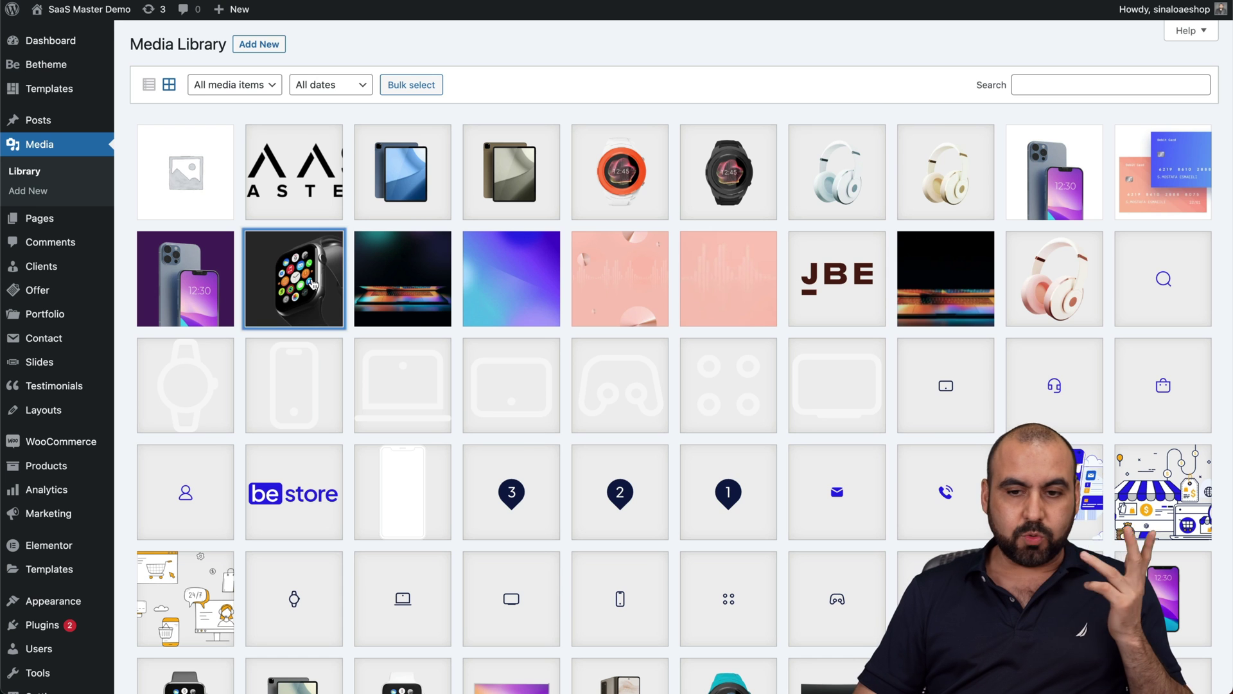
pyautogui.click(311, 283)
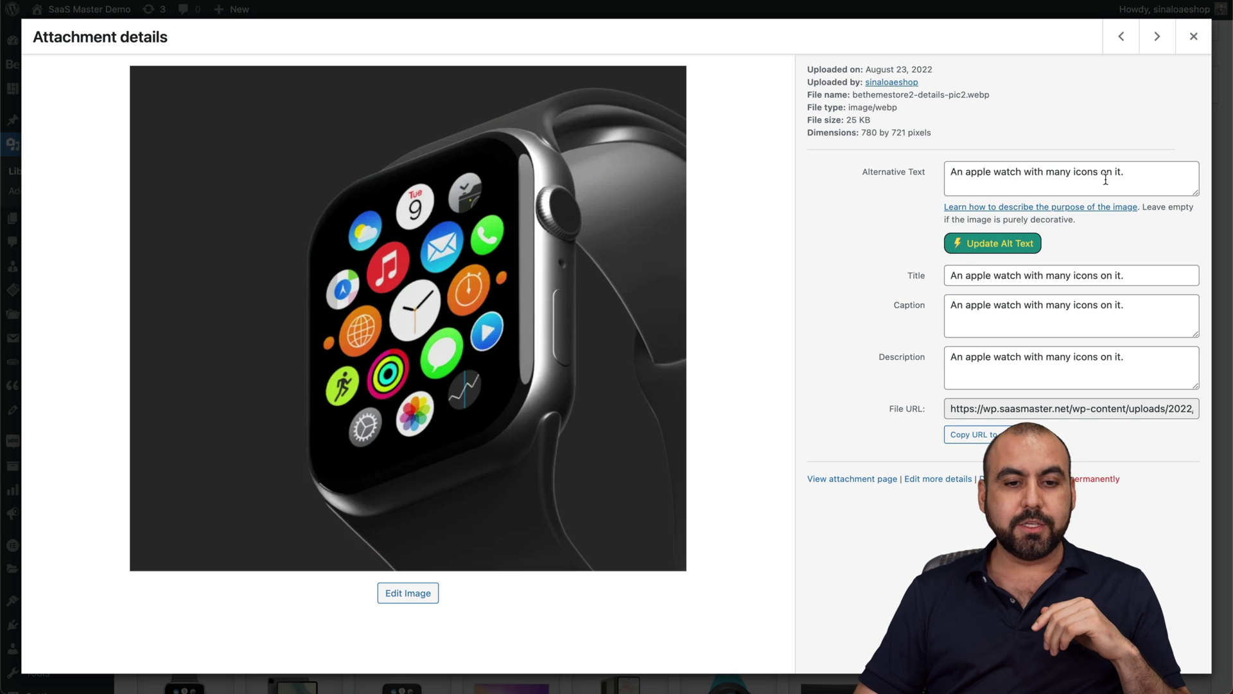
pyautogui.click(1194, 38)
pyautogui.scroll(-3, 767, 441)
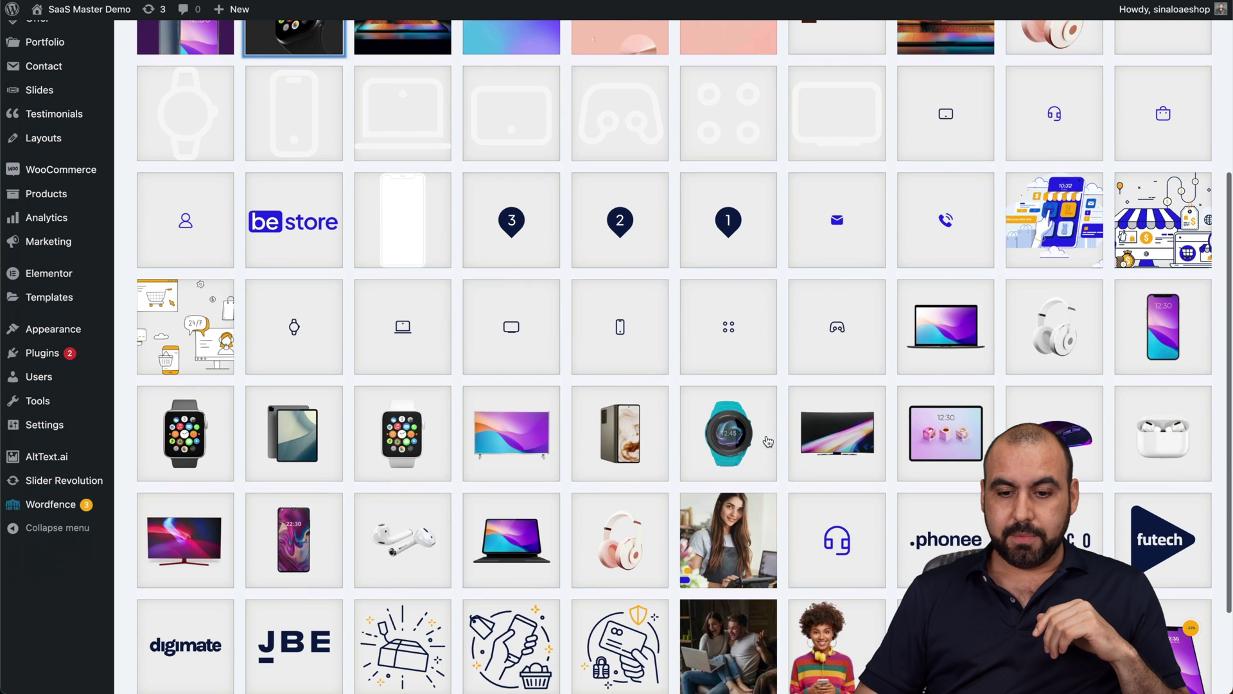
pyautogui.click(733, 531)
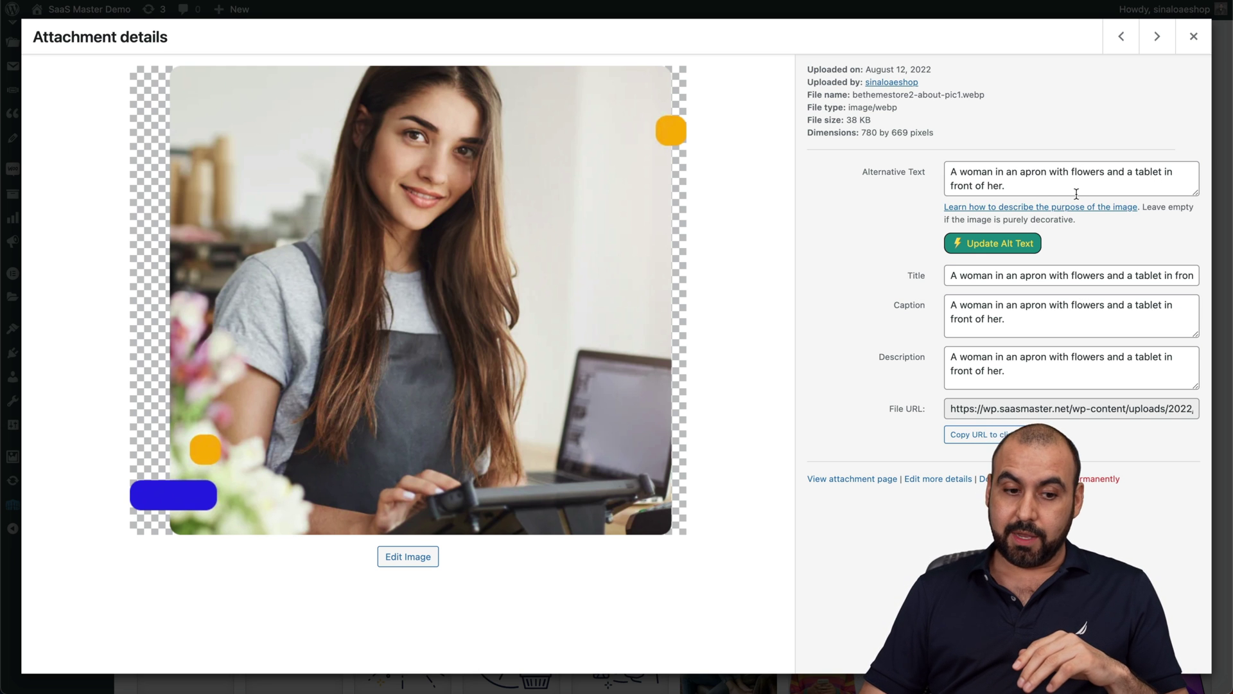
pyautogui.click(1192, 37)
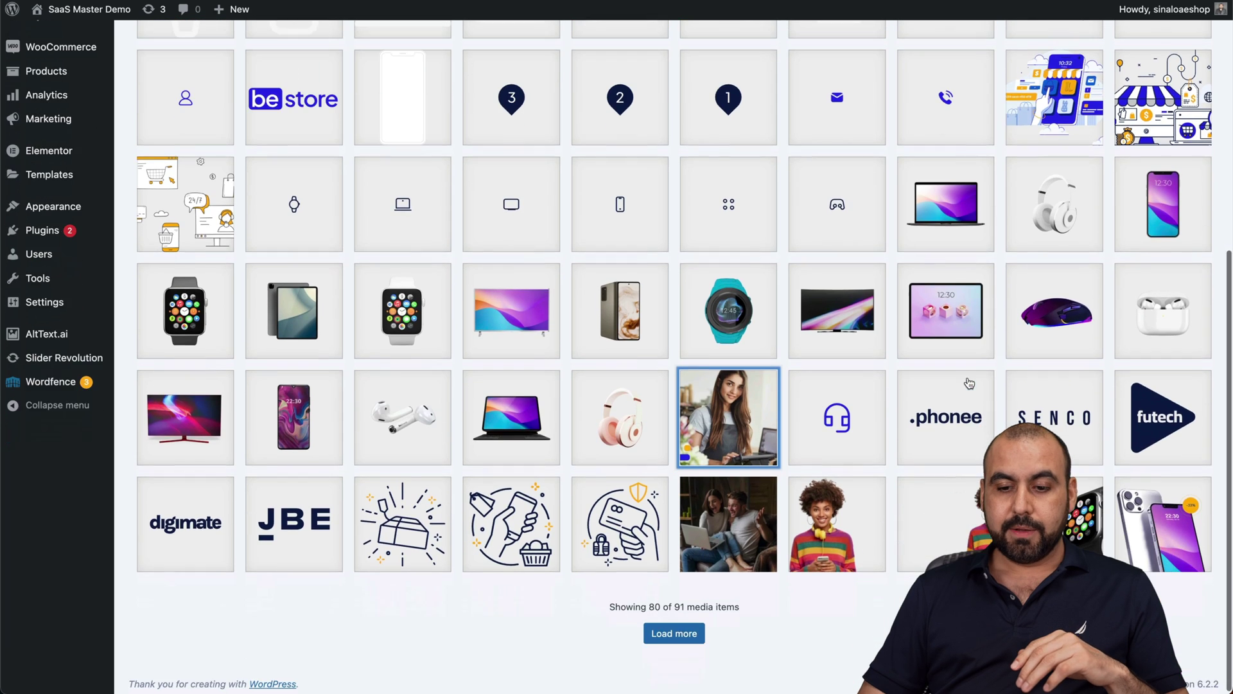
pyautogui.click(851, 521)
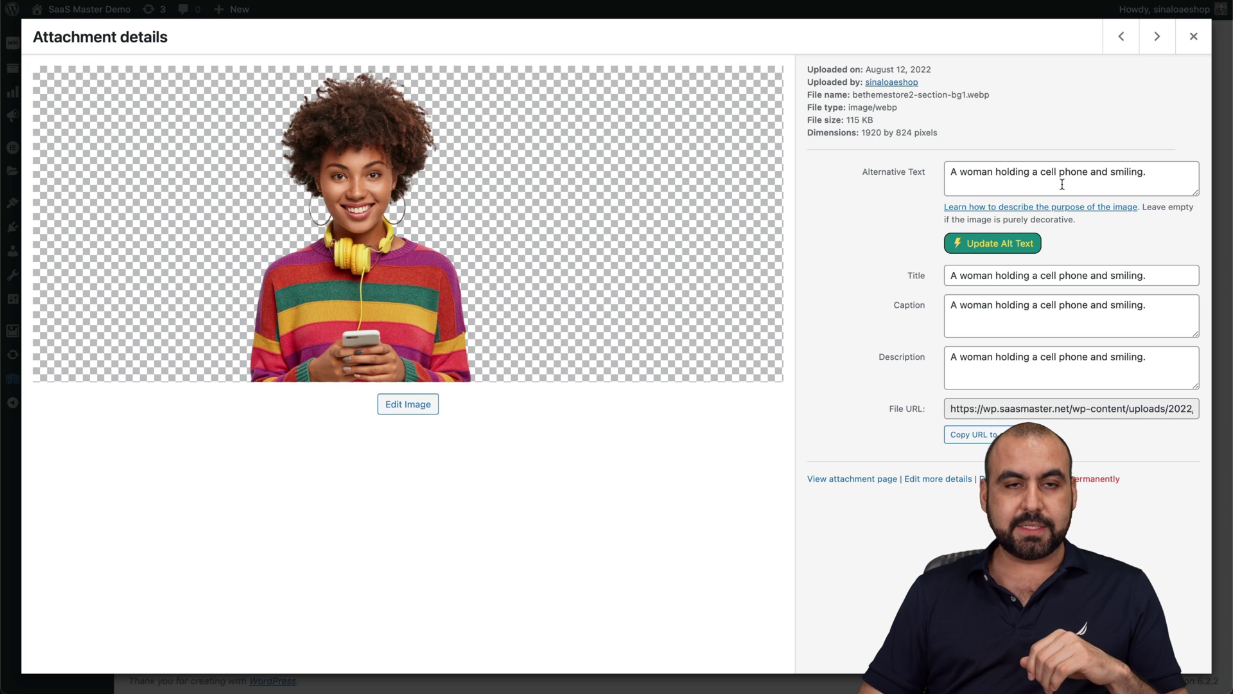
pyautogui.click(1192, 41)
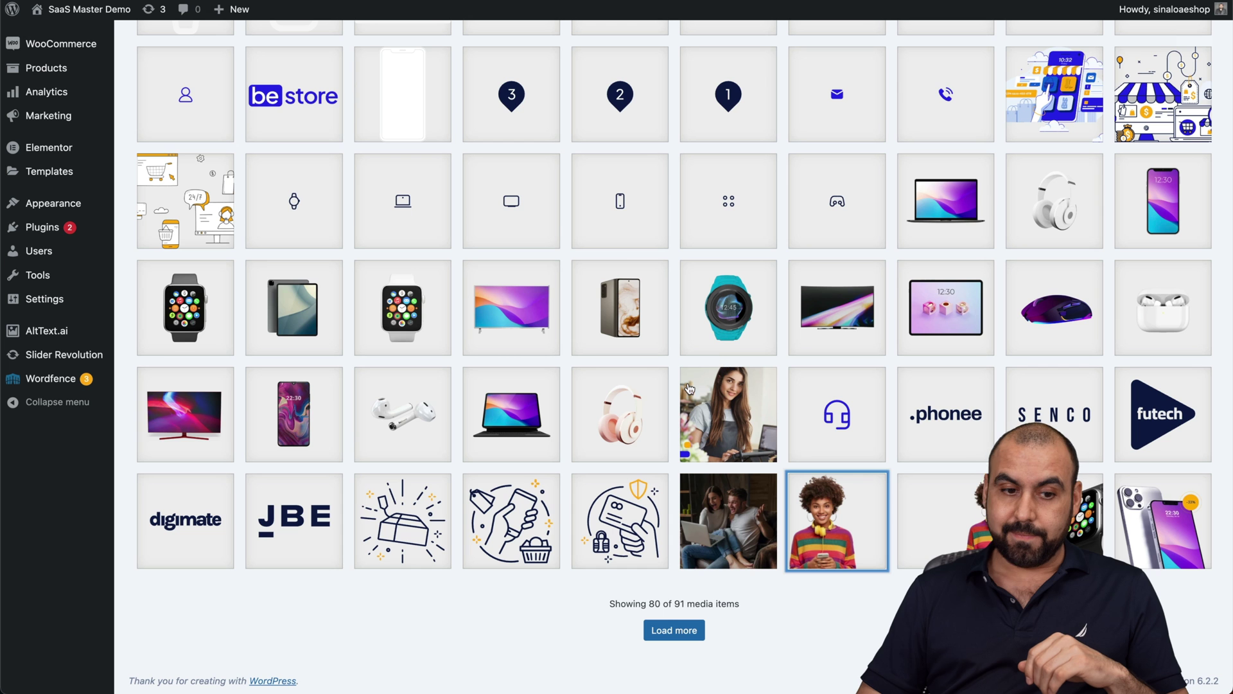
pyautogui.click(195, 423)
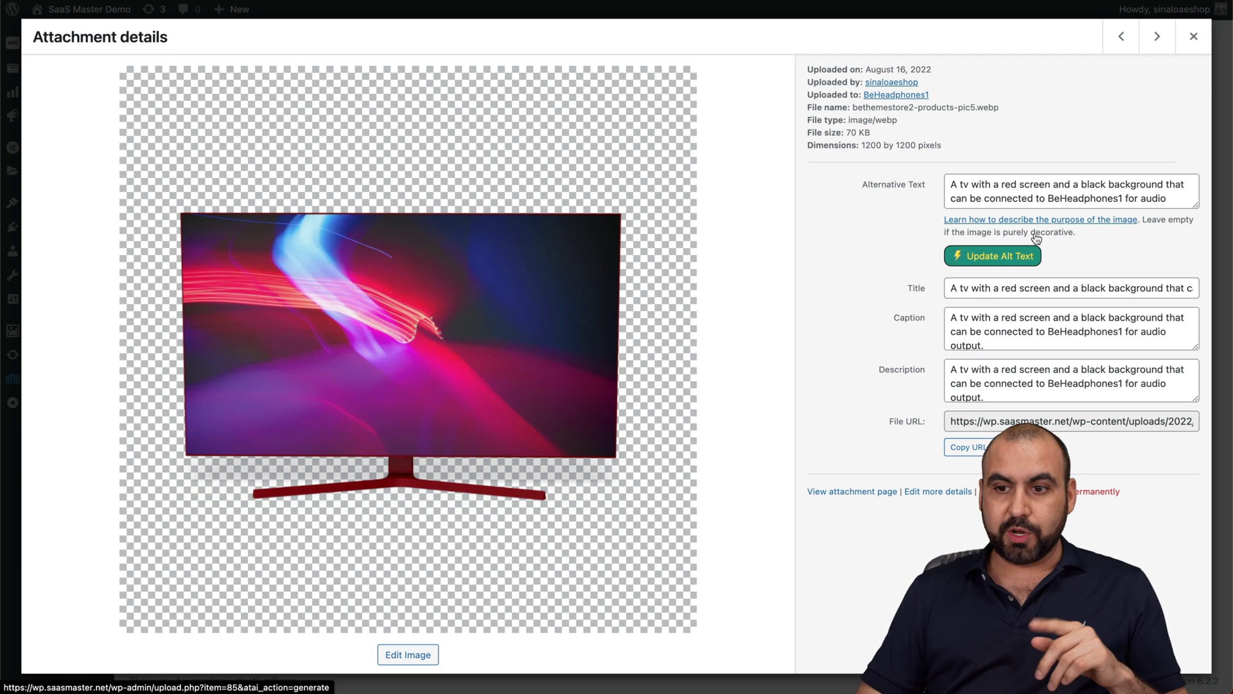
pyautogui.click(1194, 37)
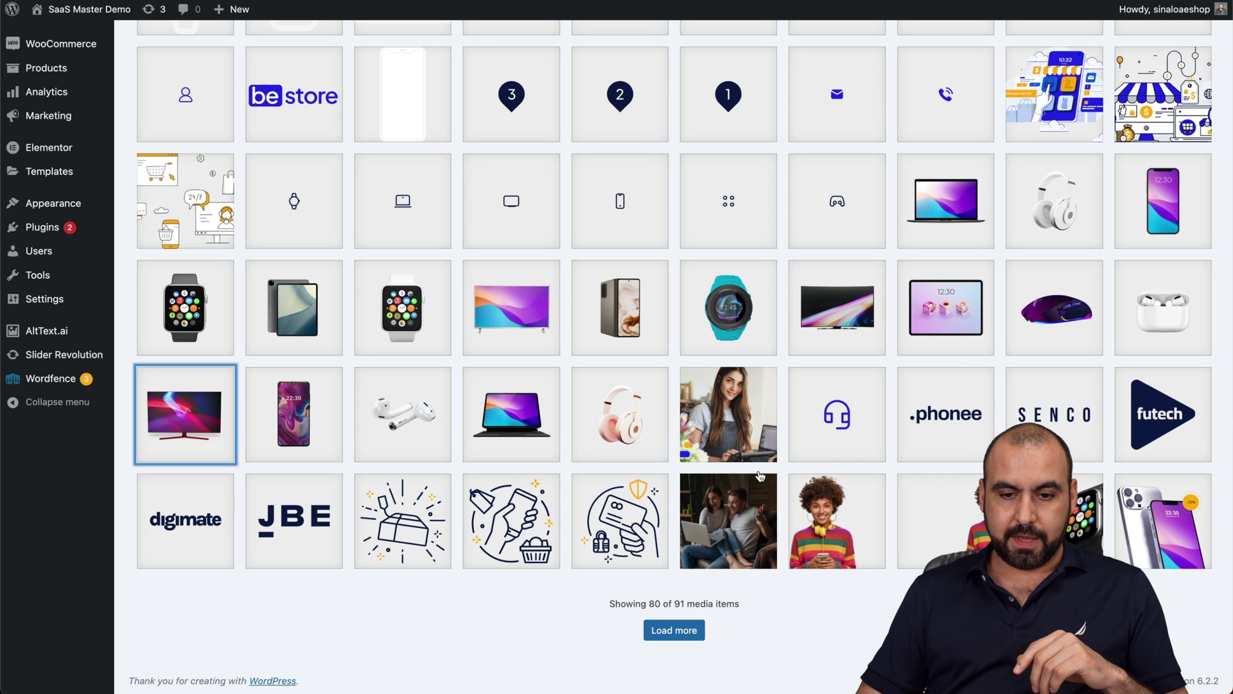
pyautogui.click(746, 531)
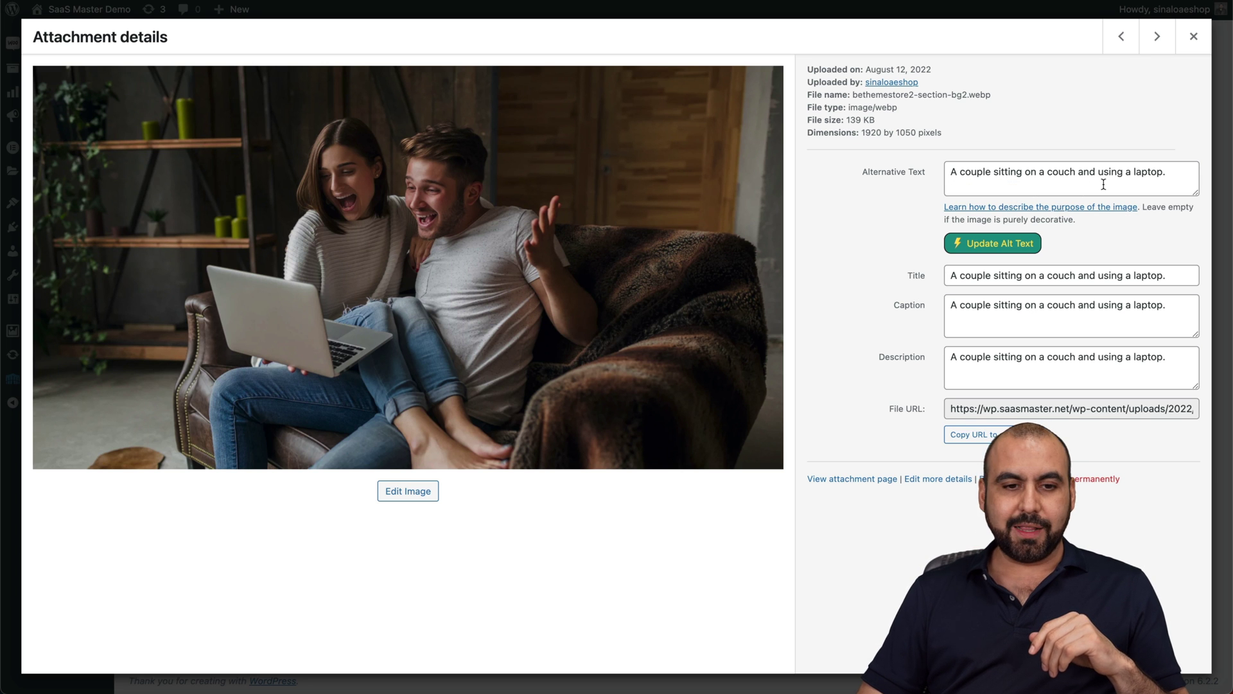
pyautogui.click(1194, 36)
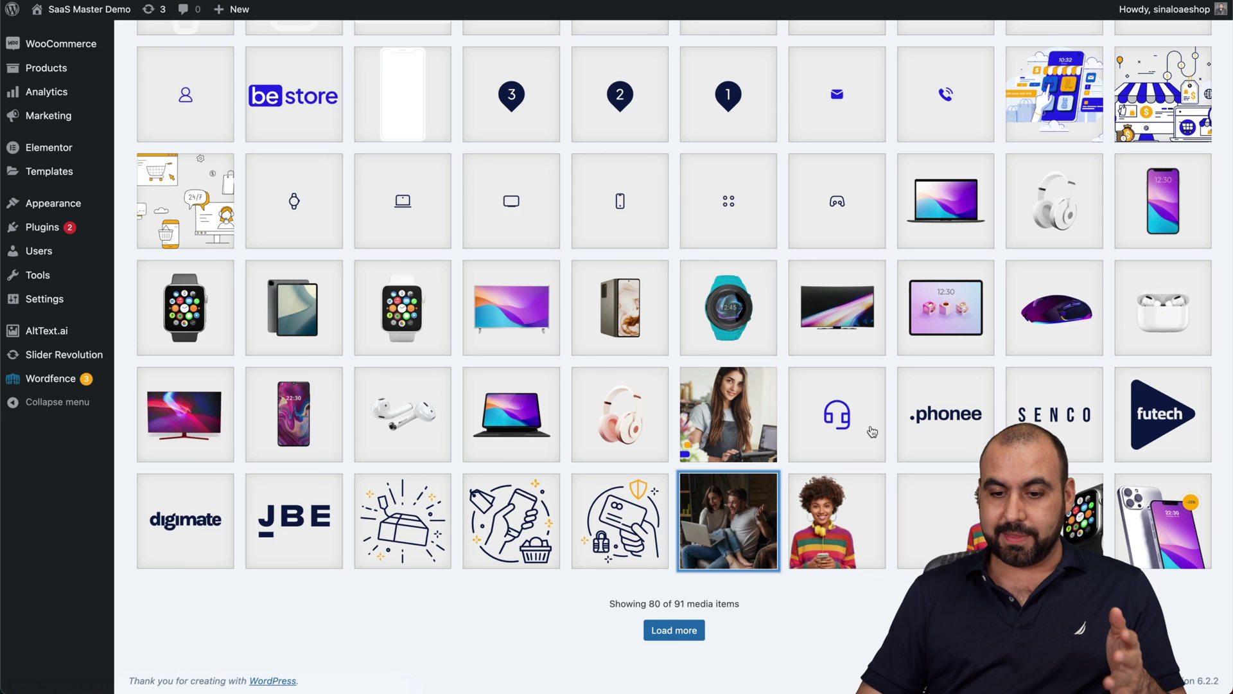
pyautogui.scroll(1, 873, 431)
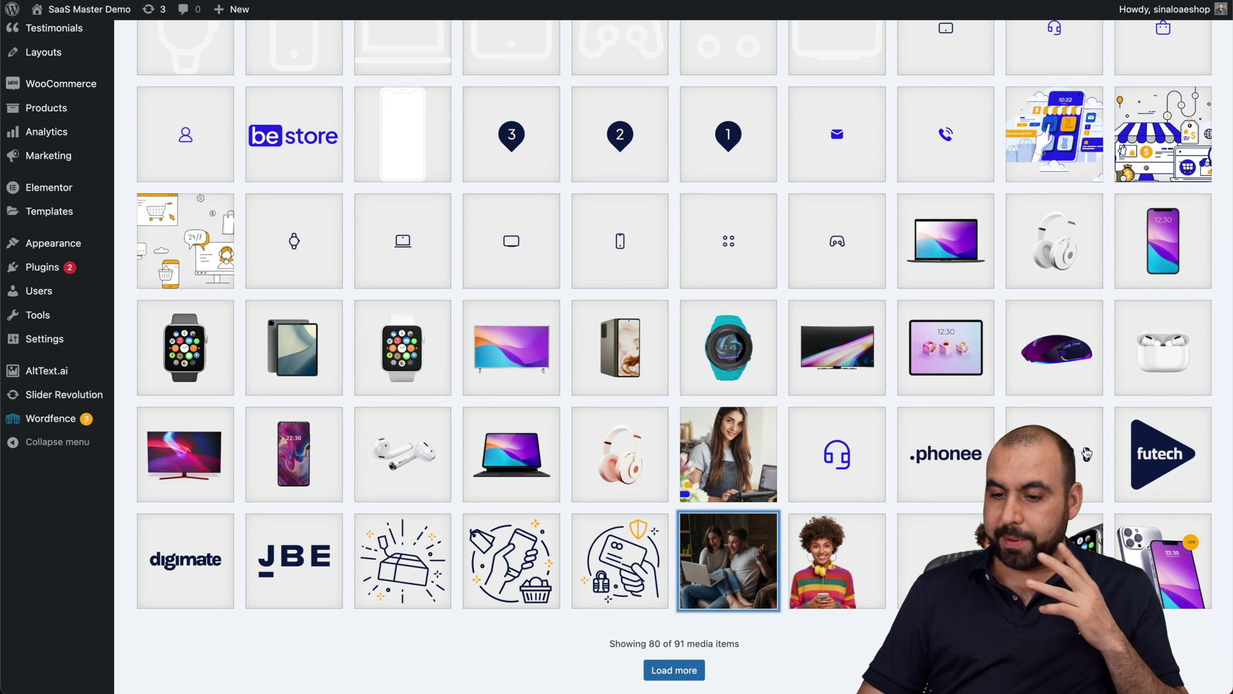
pyautogui.click(1146, 466)
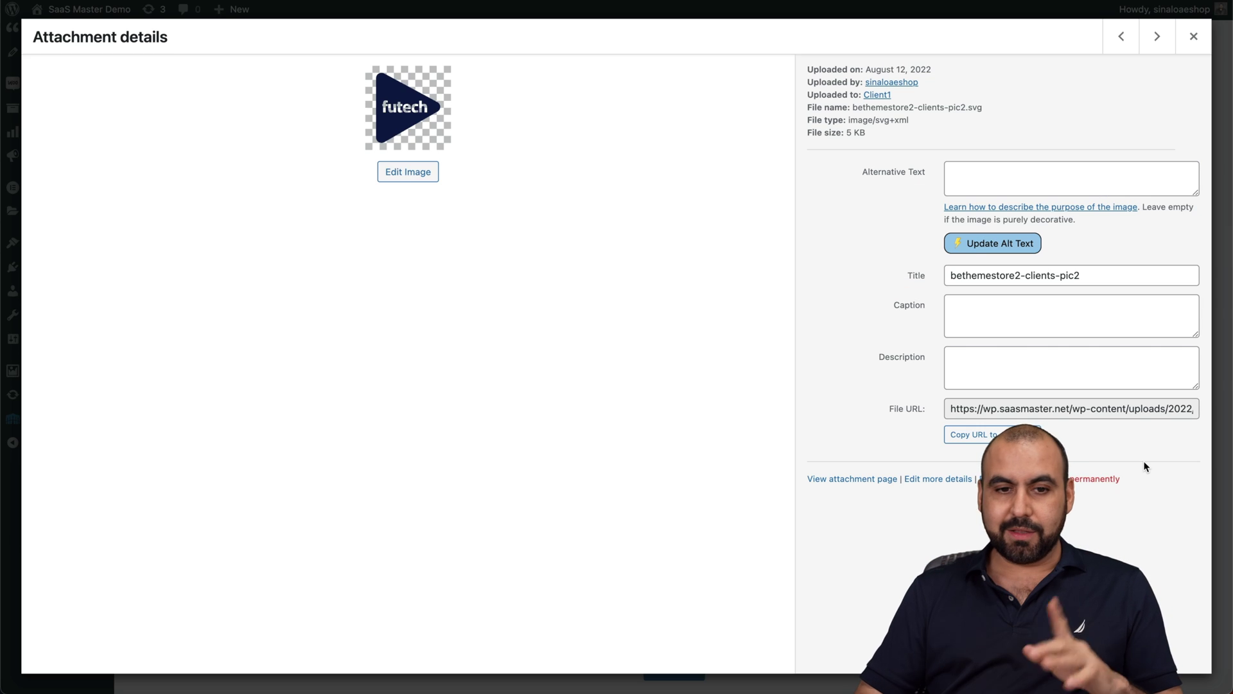
pyautogui.click(1193, 37)
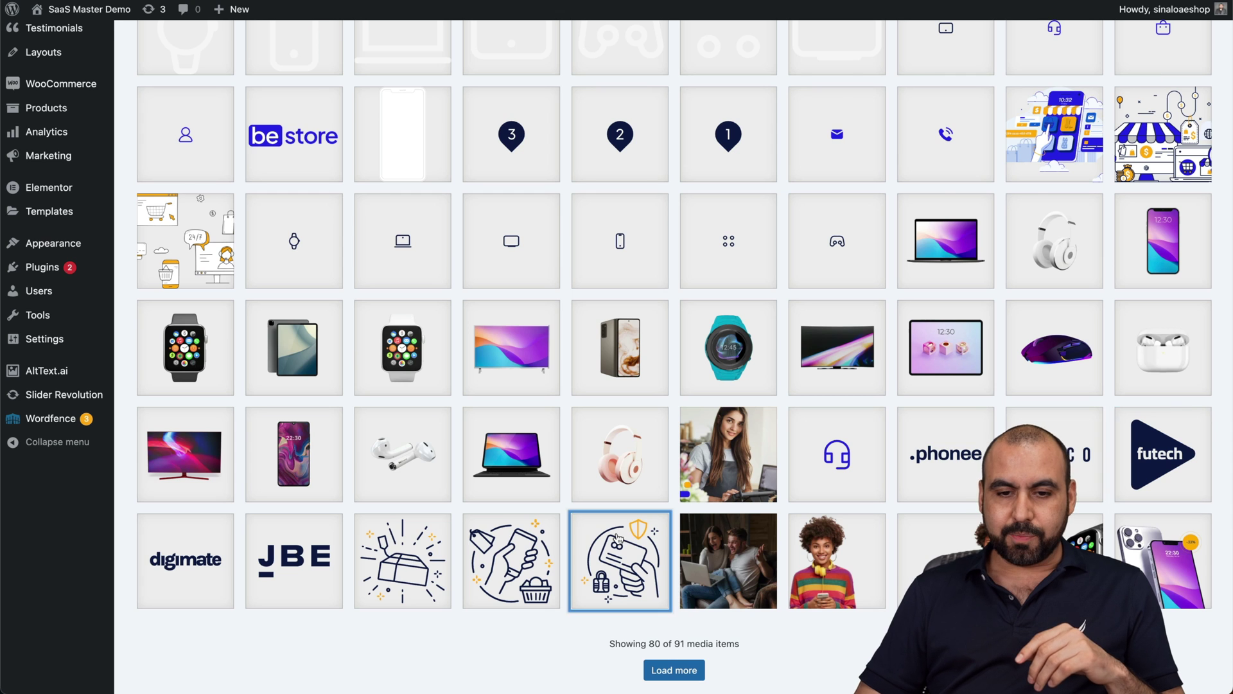
pyautogui.click(617, 537)
pyautogui.click(1194, 36)
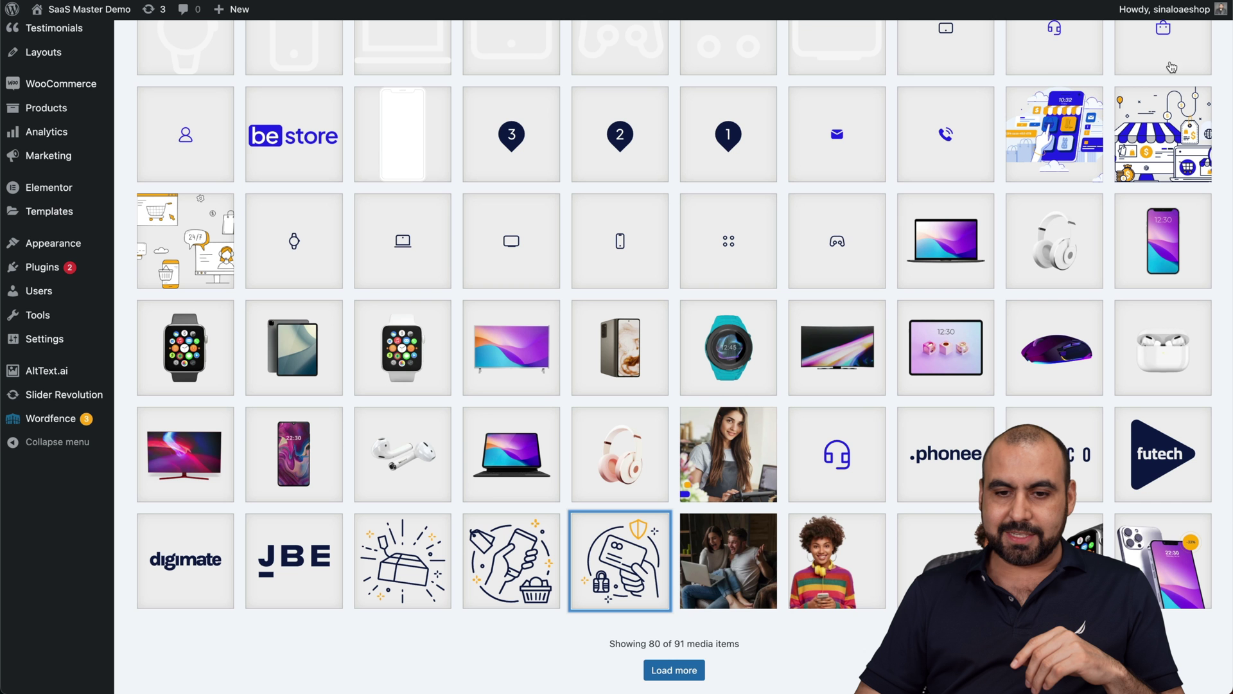
pyautogui.click(294, 460)
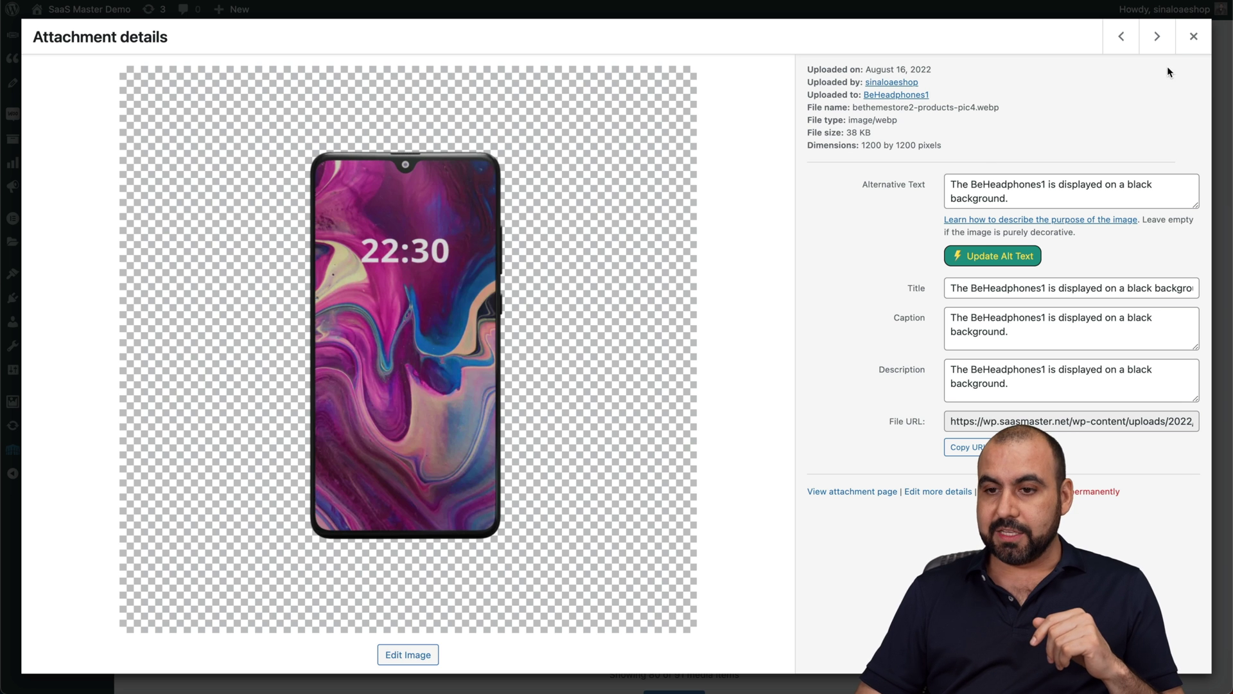
pyautogui.click(1194, 36)
pyautogui.scroll(3, 1027, 192)
pyautogui.scroll(2, 1027, 147)
pyautogui.scroll(3, 1027, 148)
pyautogui.scroll(2, 675, 193)
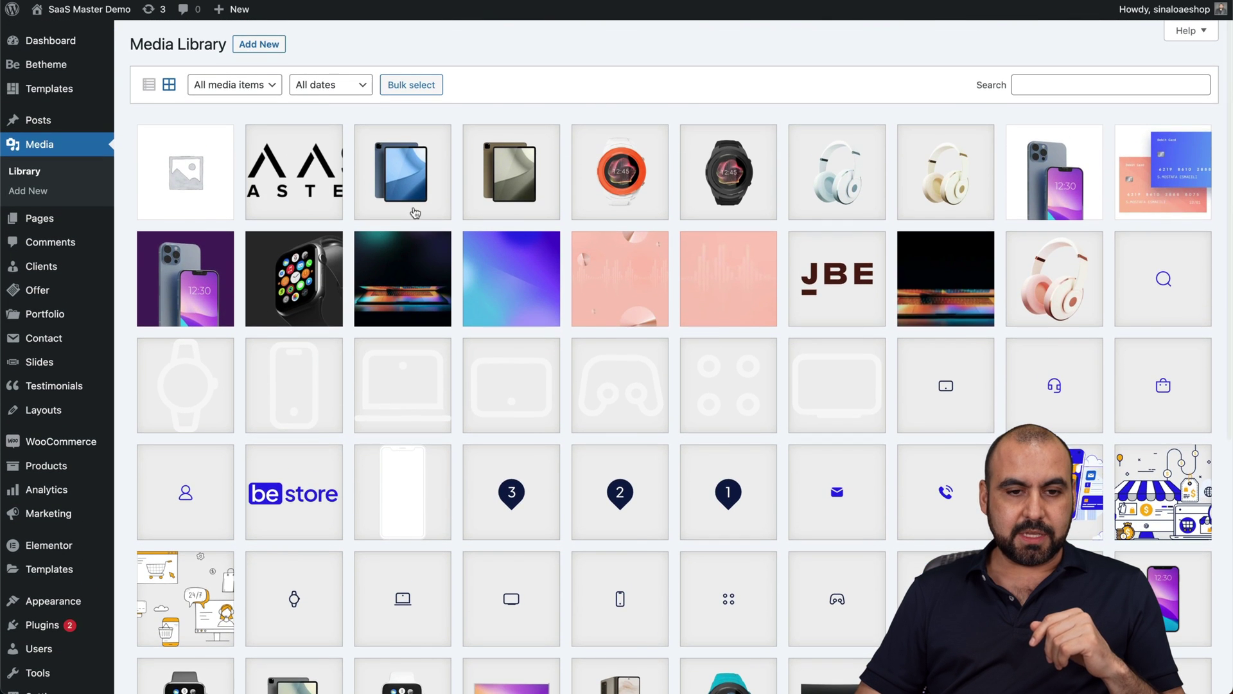
pyautogui.click(414, 211)
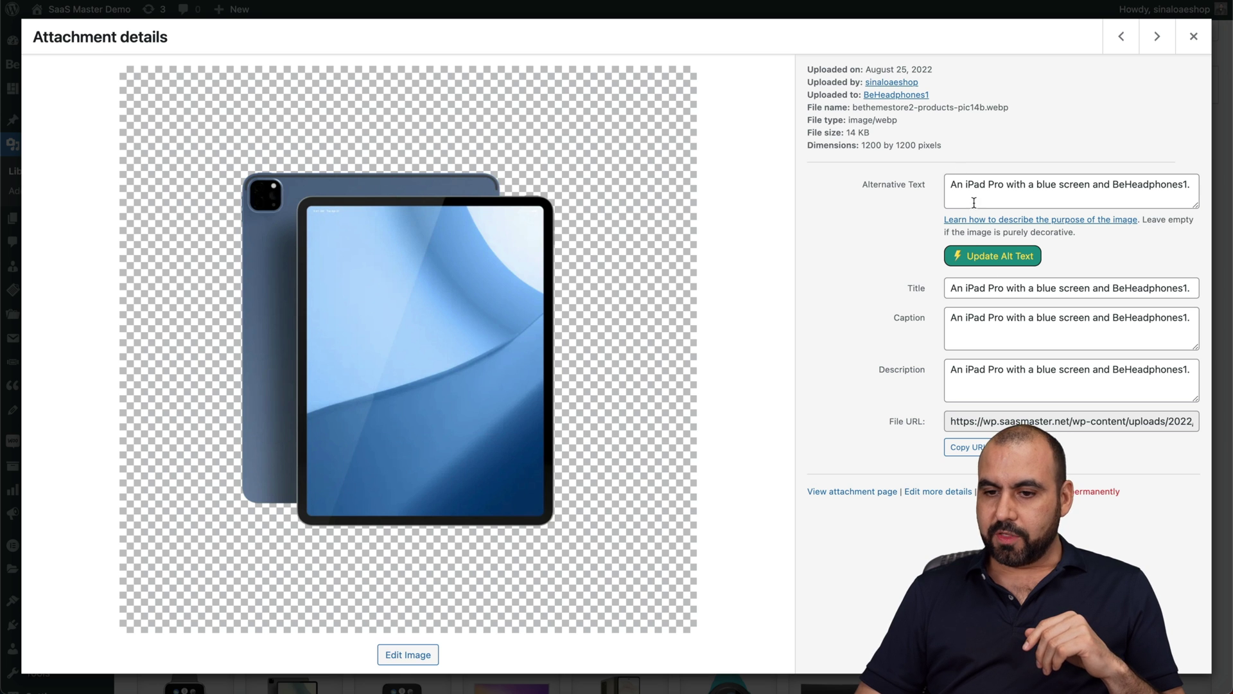
pyautogui.click(1194, 36)
pyautogui.scroll(-5, 674, 386)
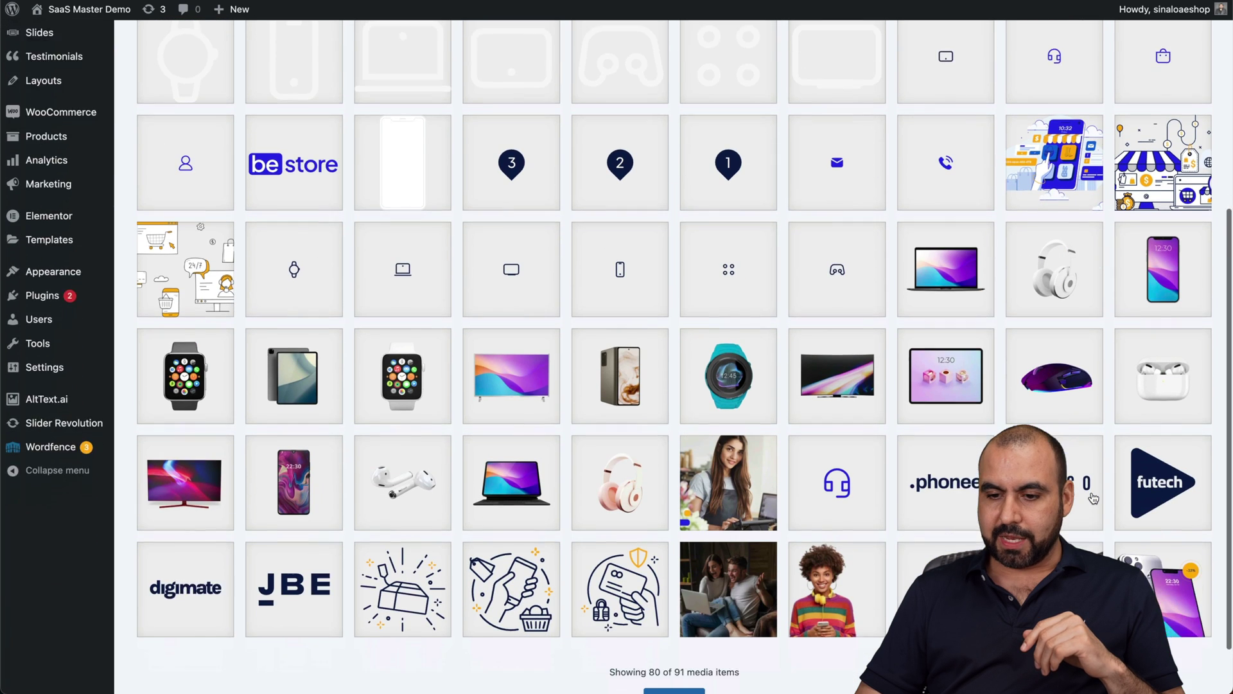
pyautogui.scroll(-3, 675, 386)
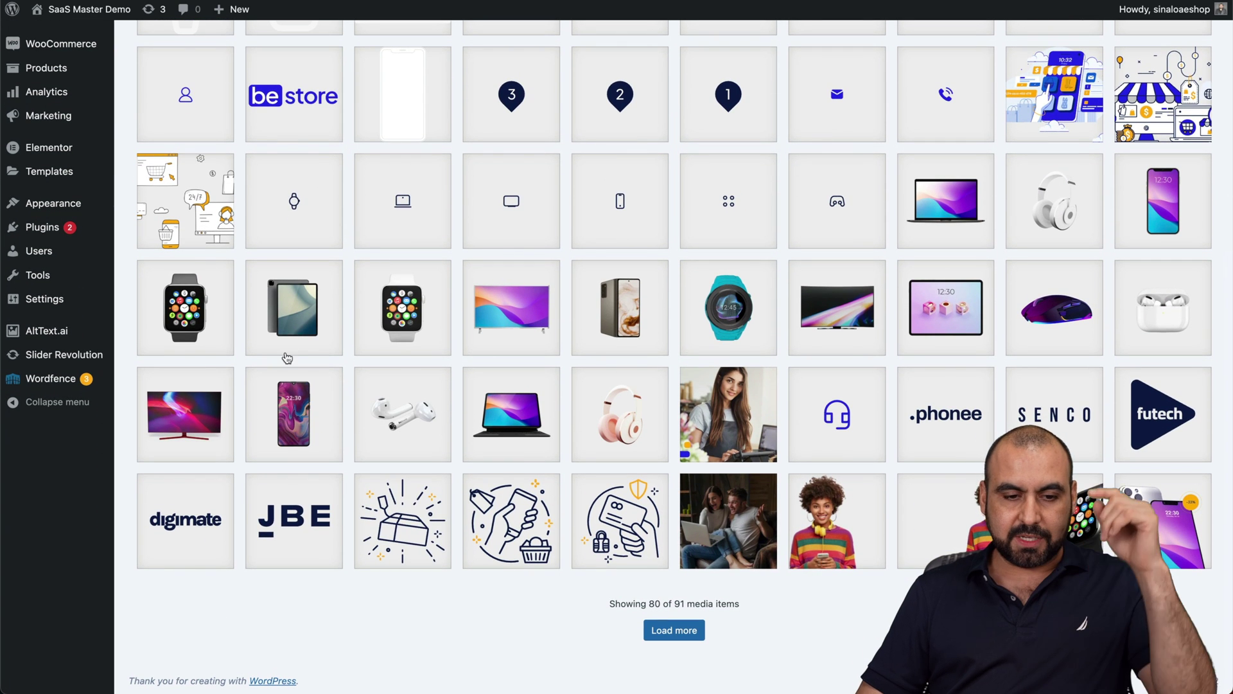
pyautogui.click(293, 413)
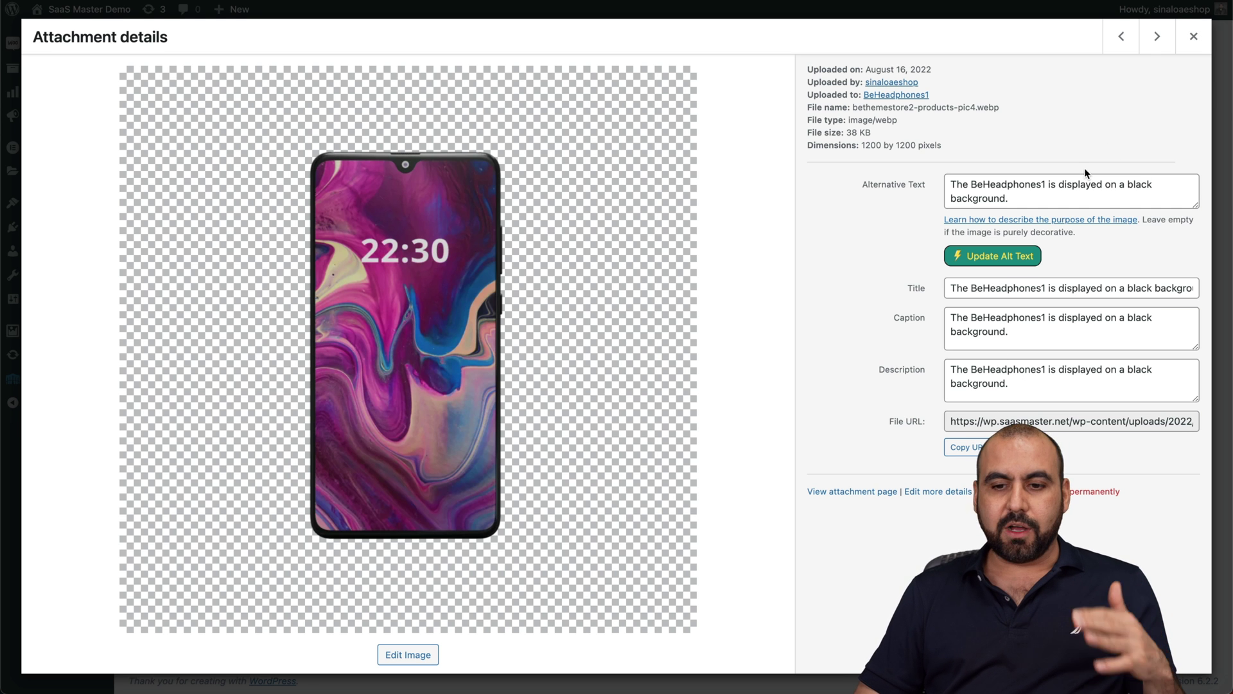
pyautogui.click(1193, 38)
pyautogui.scroll(10, 770, 482)
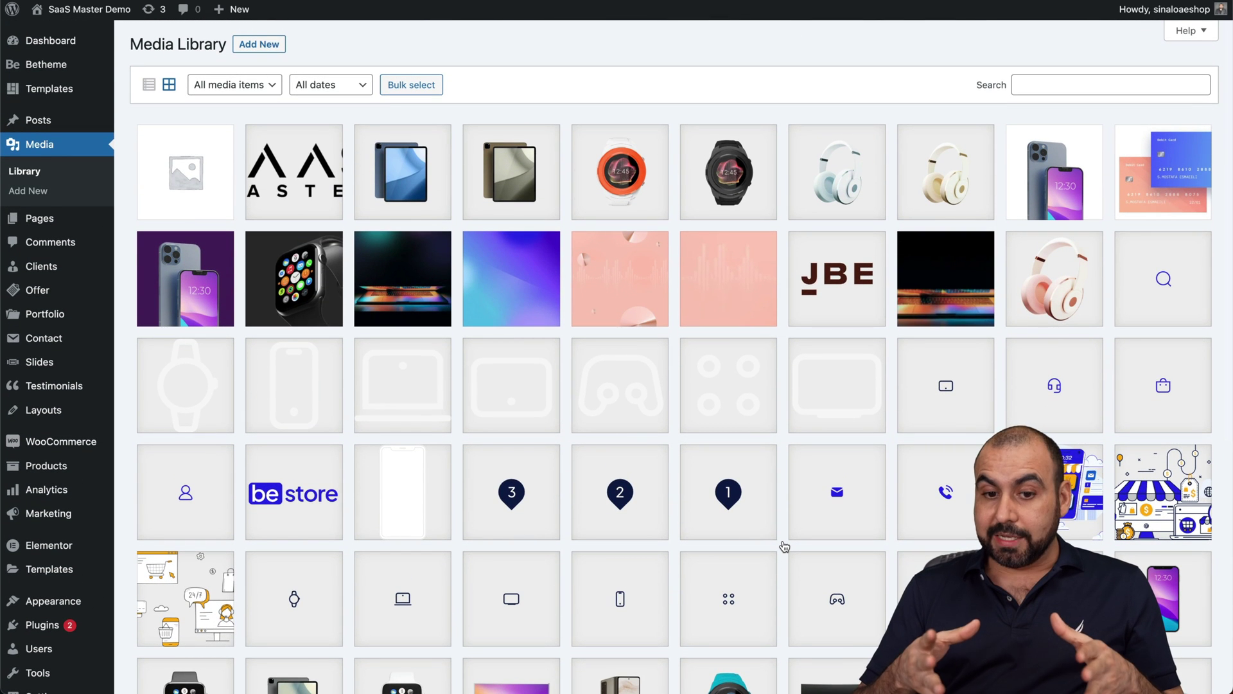
pyautogui.click(402, 279)
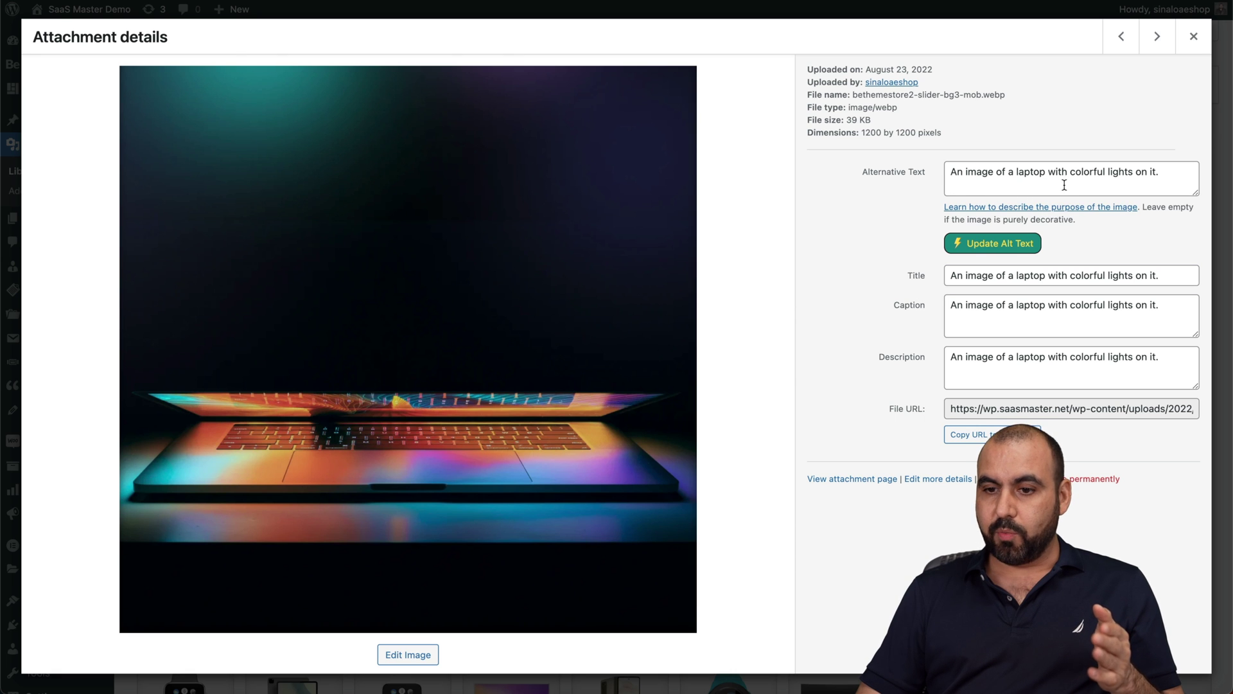
pyautogui.click(1194, 36)
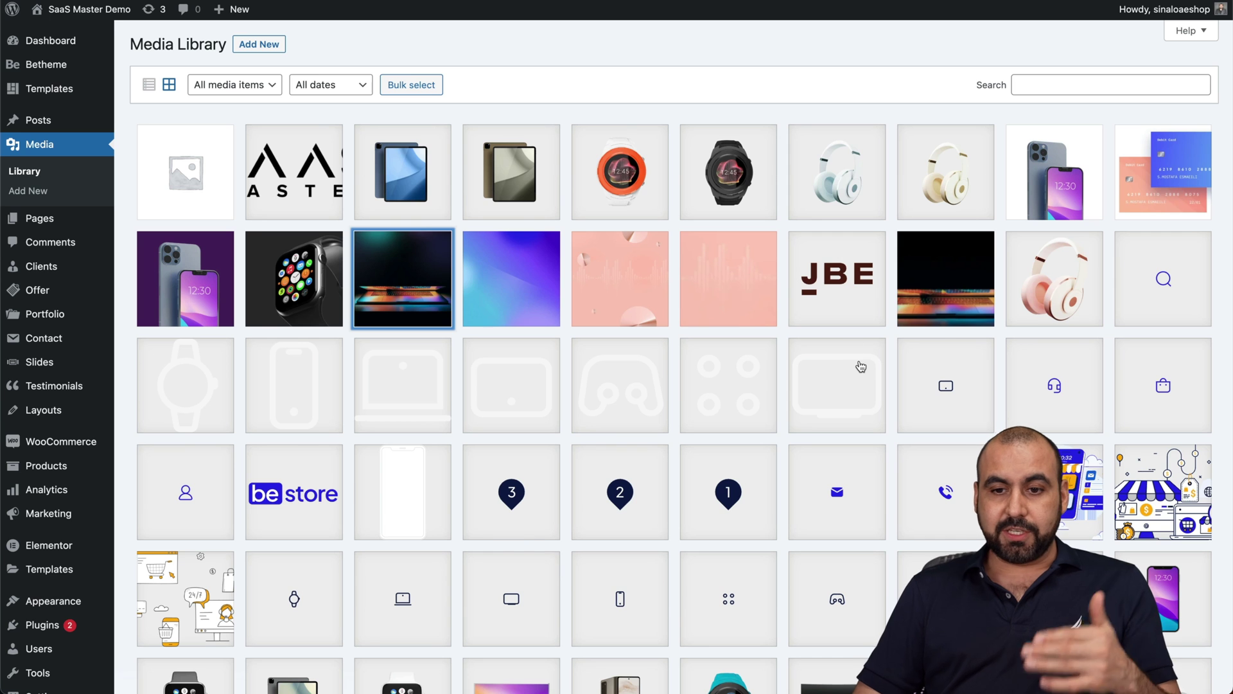
pyautogui.click(836, 173)
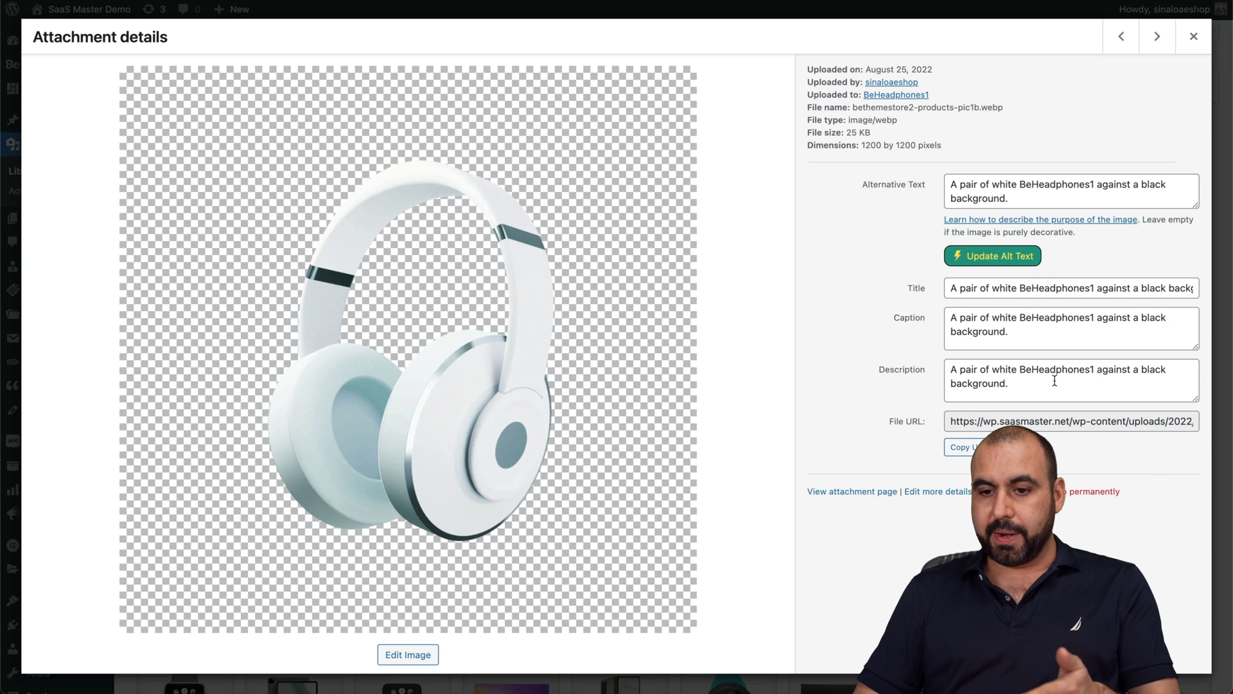
pyautogui.click(1145, 287)
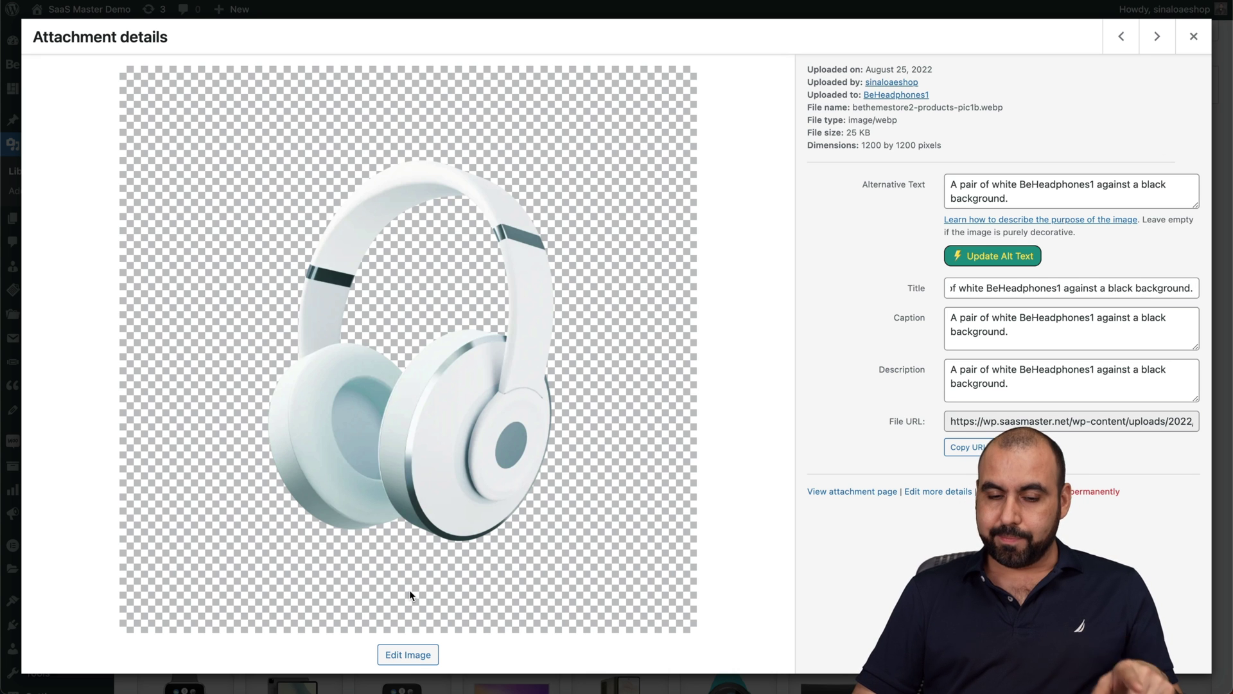
pyautogui.click(1193, 38)
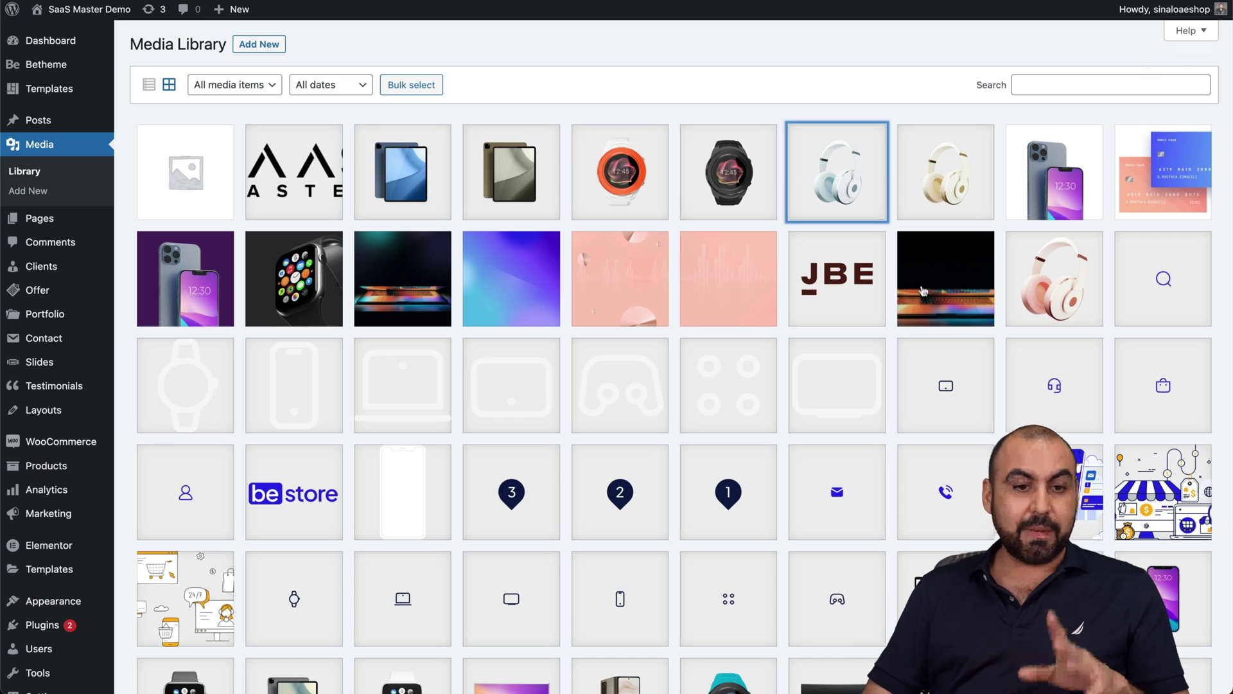
pyautogui.click(648, 385)
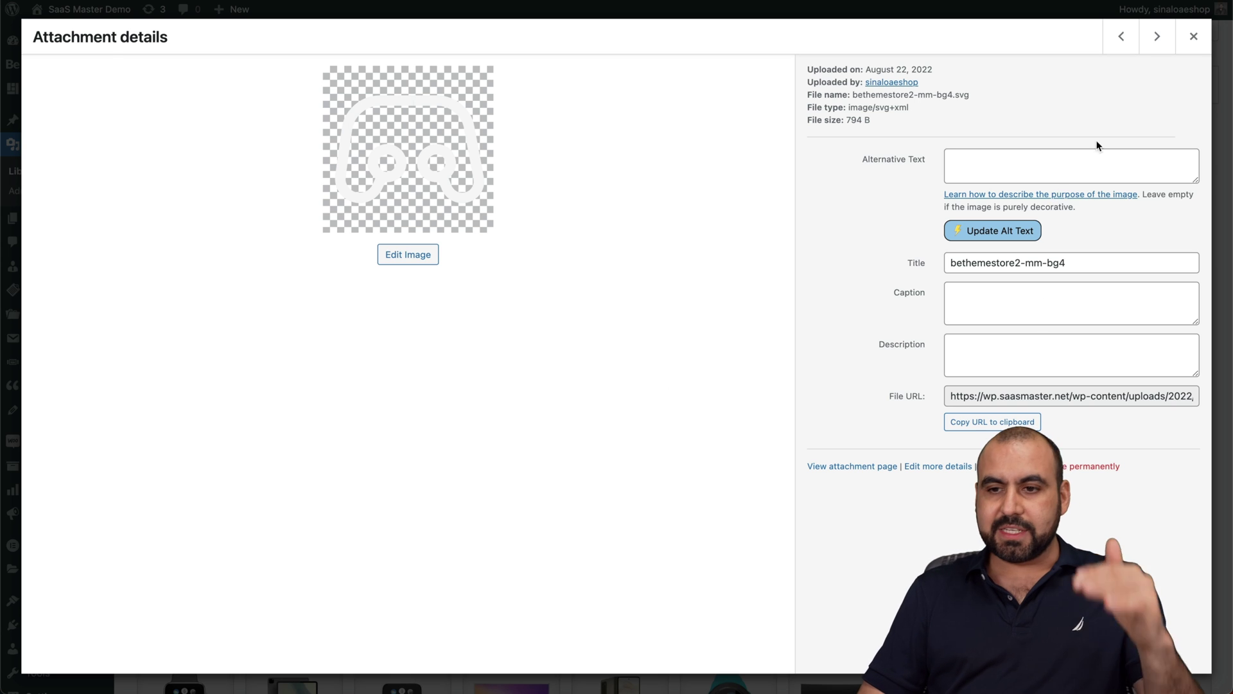
pyautogui.click(1192, 37)
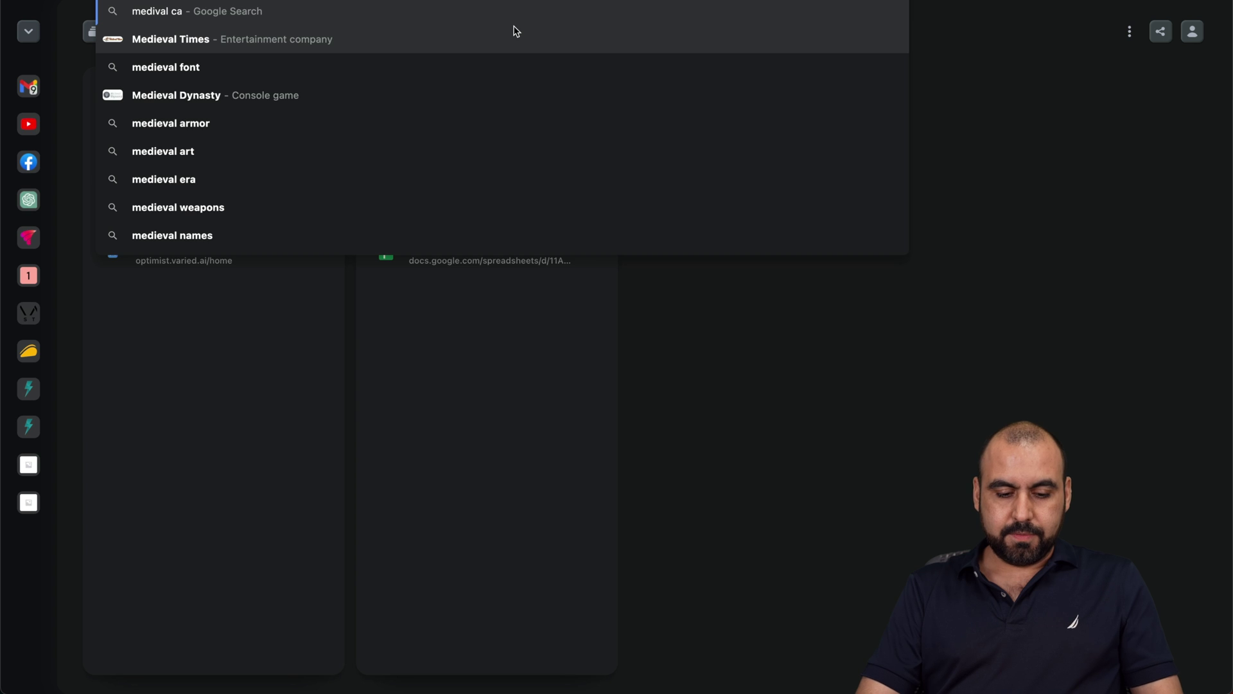
# Find the OpenArt medieval chariot artwork in Google Images and save it as 1.webp.
pyautogui.press('BackSpace')
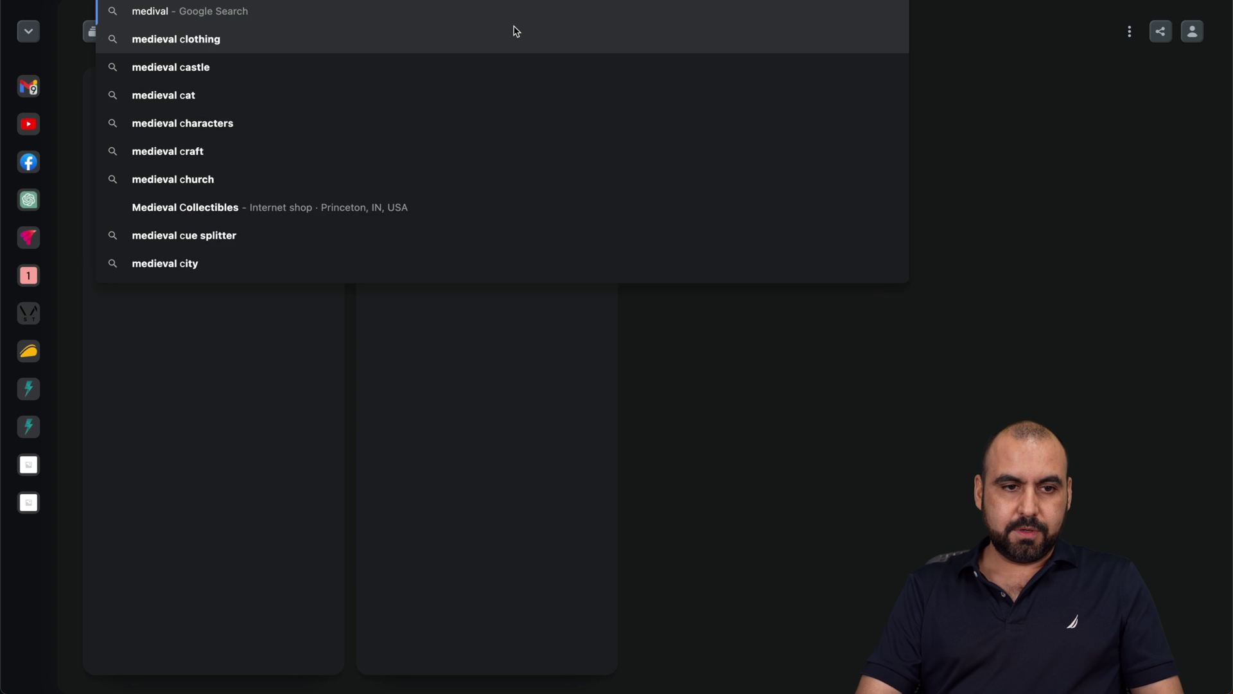
pyautogui.write('harrio')
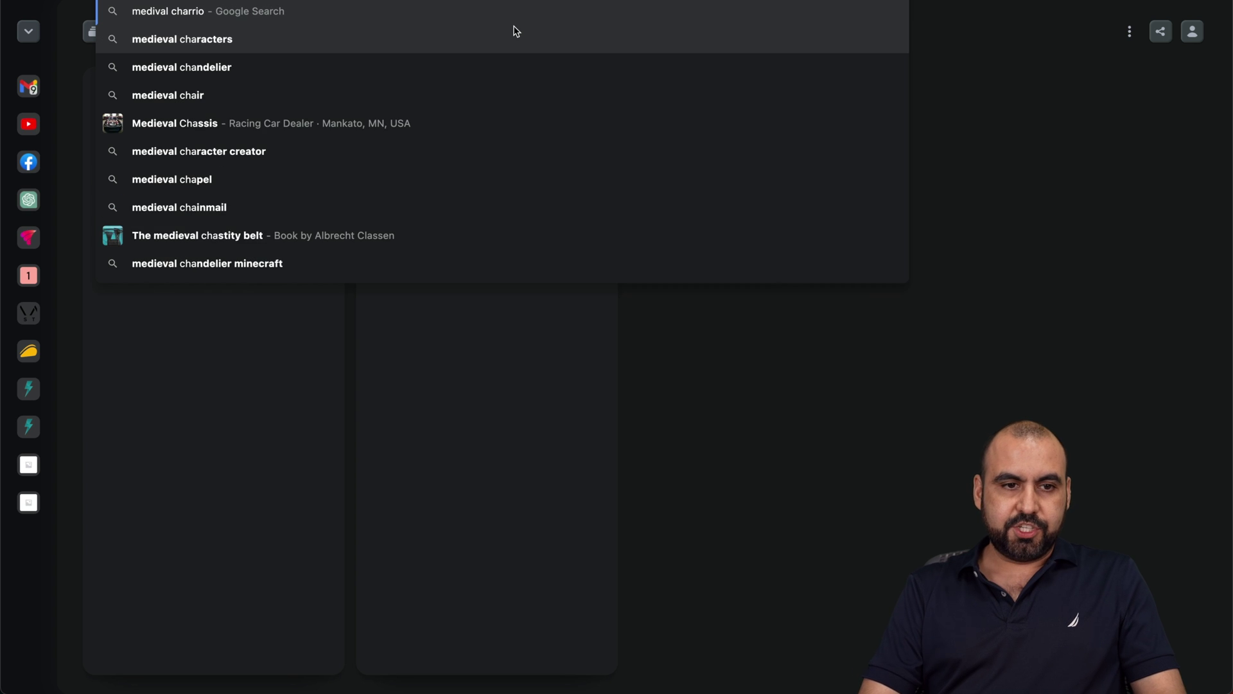
pyautogui.write('t')
pyautogui.press('Return')
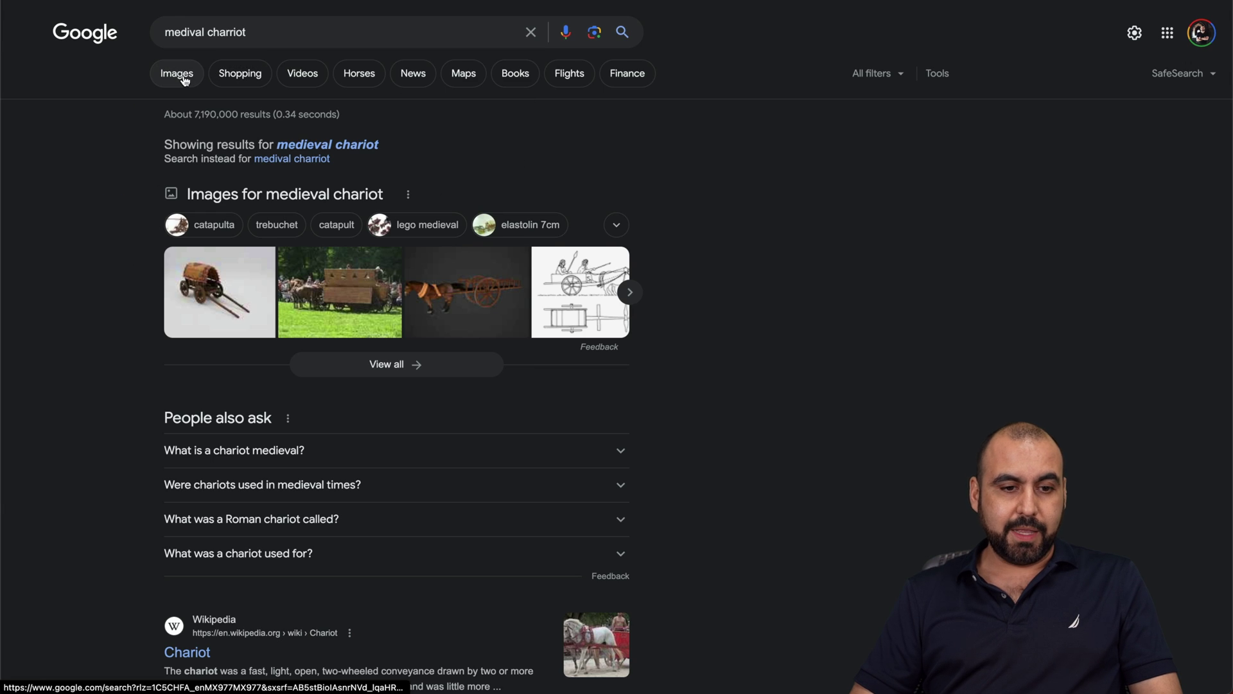
pyautogui.click(177, 74)
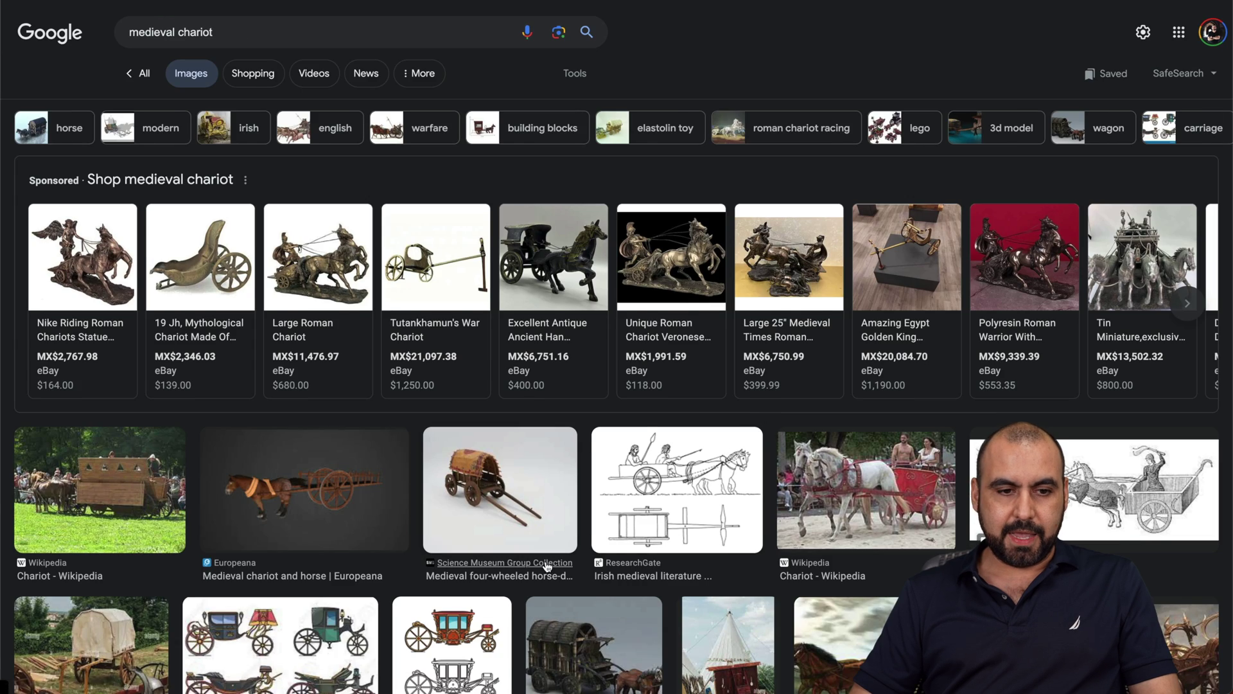
pyautogui.scroll(-3, 533, 569)
pyautogui.scroll(-3, 533, 569)
pyautogui.scroll(-1, 533, 569)
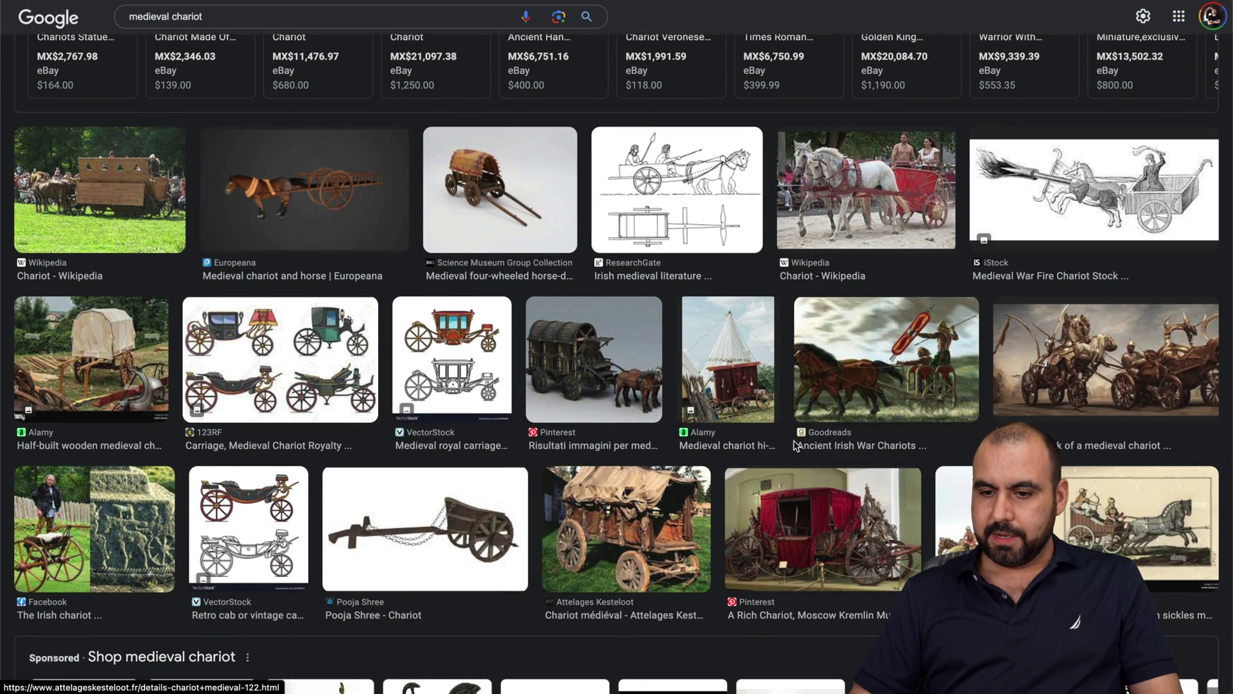
pyautogui.click(1094, 366)
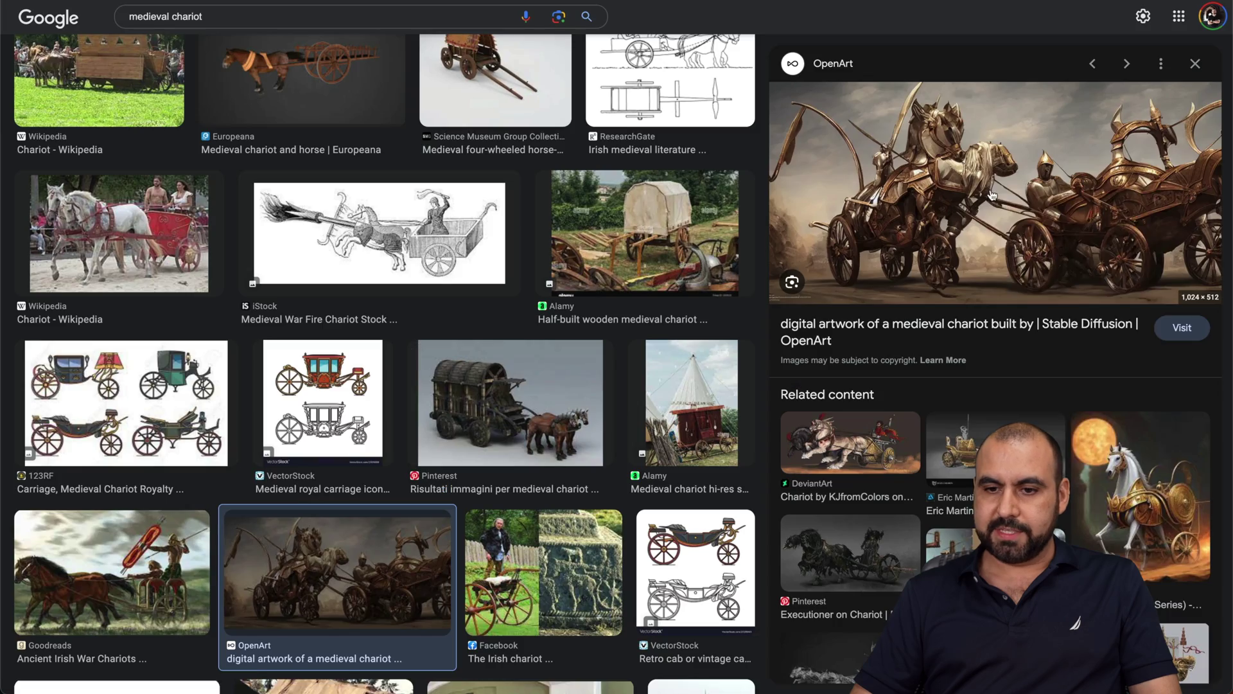
pyautogui.rightClick(992, 193)
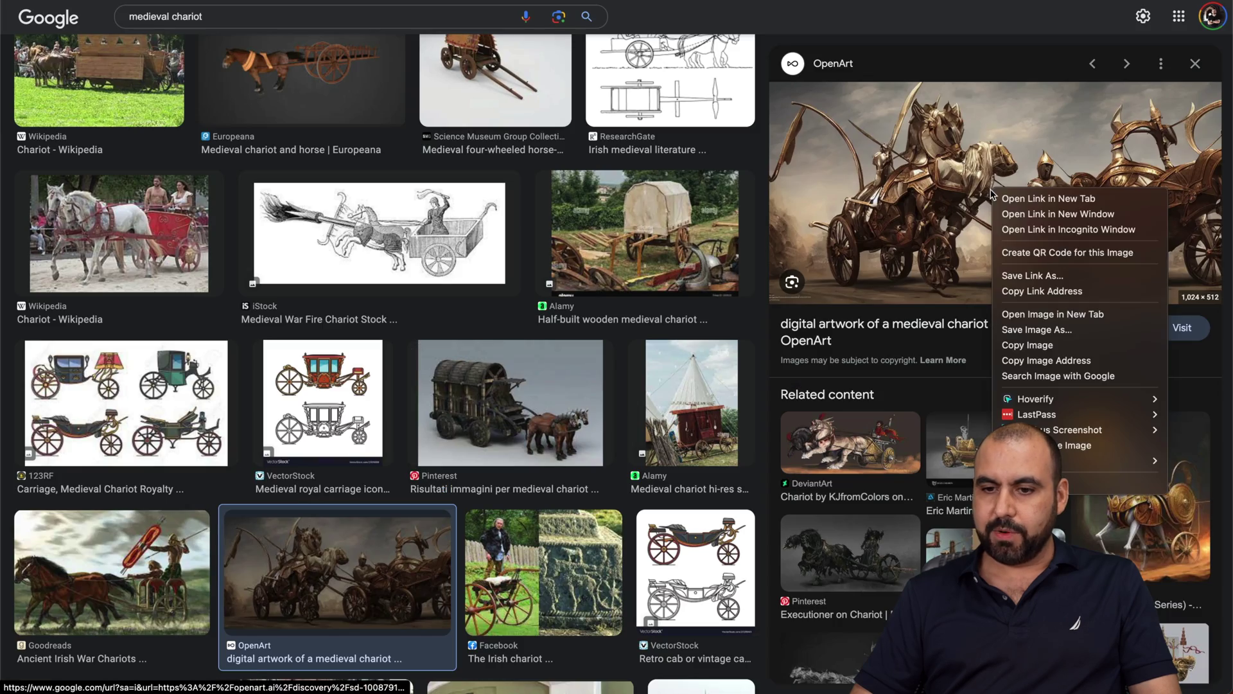
pyautogui.click(1036, 330)
pyautogui.write('1')
pyautogui.click(861, 451)
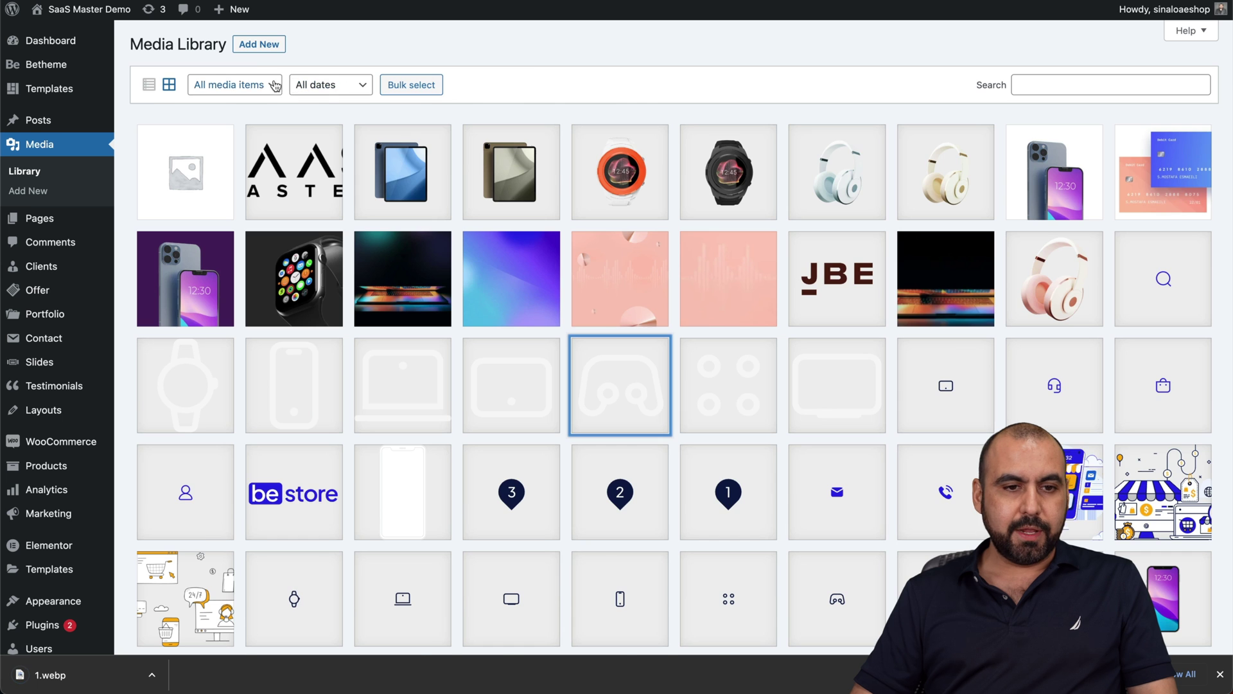
# Upload the 1.webp chariot image to the WordPress Media Library.
pyautogui.click(259, 44)
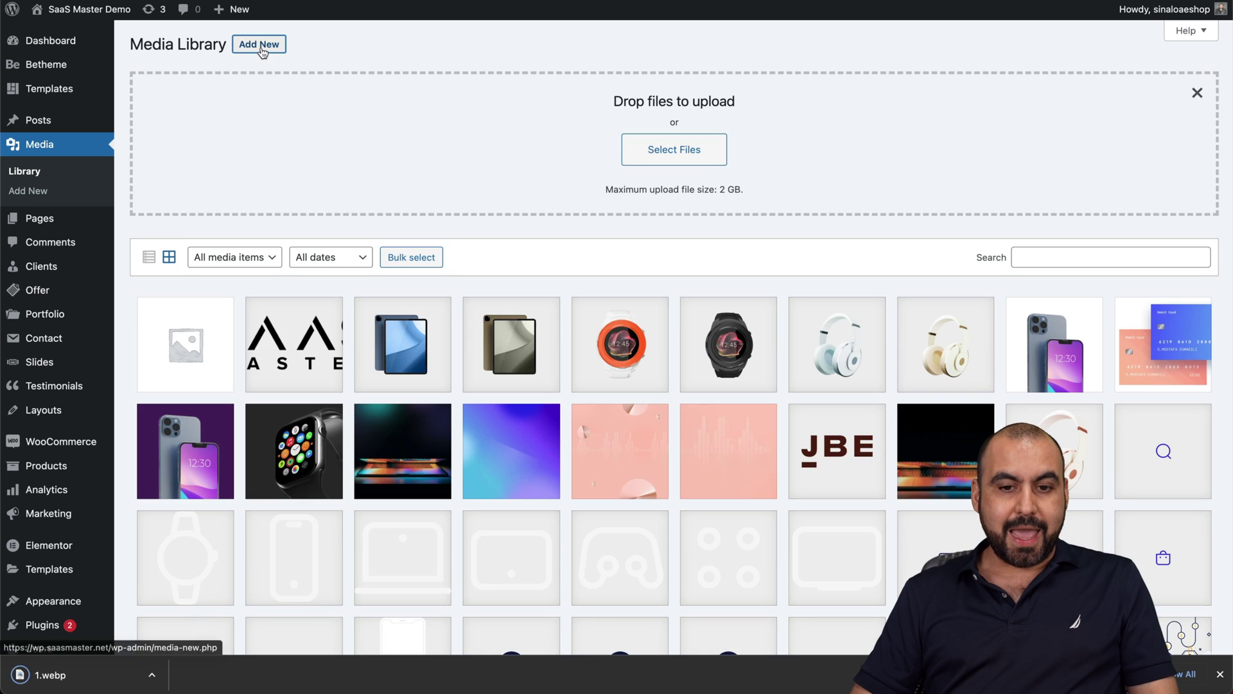
pyautogui.click(674, 150)
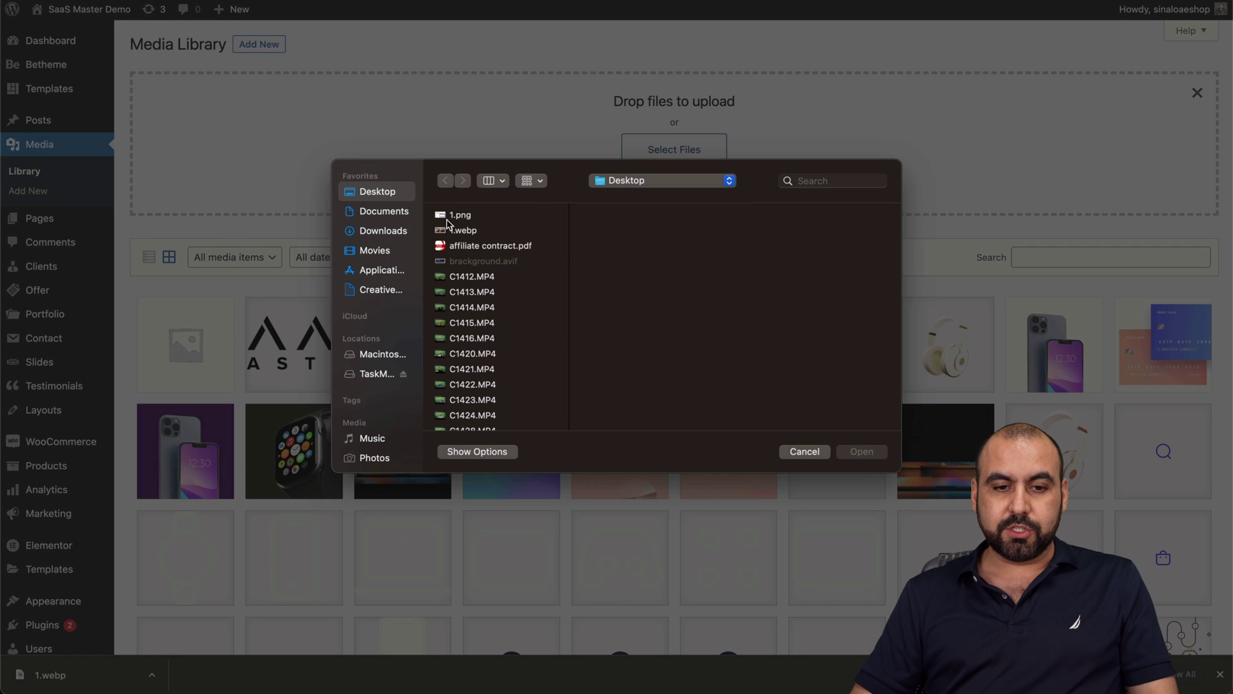
pyautogui.click(453, 215)
pyautogui.click(461, 231)
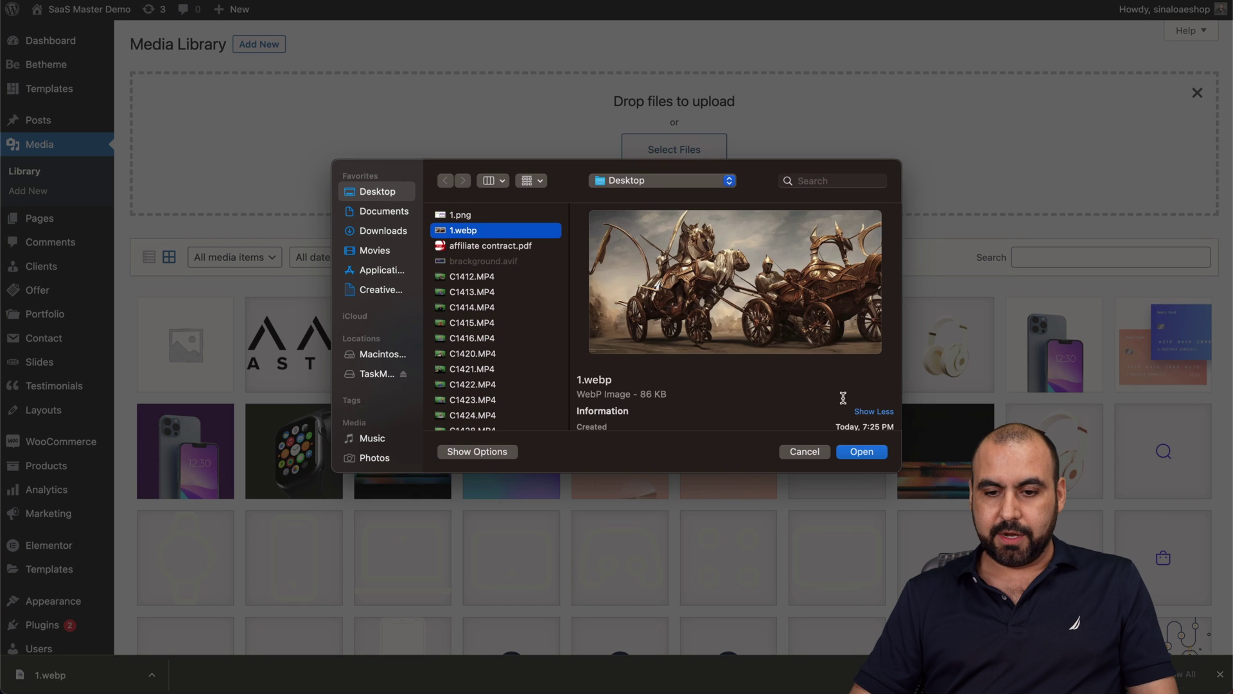
pyautogui.click(863, 452)
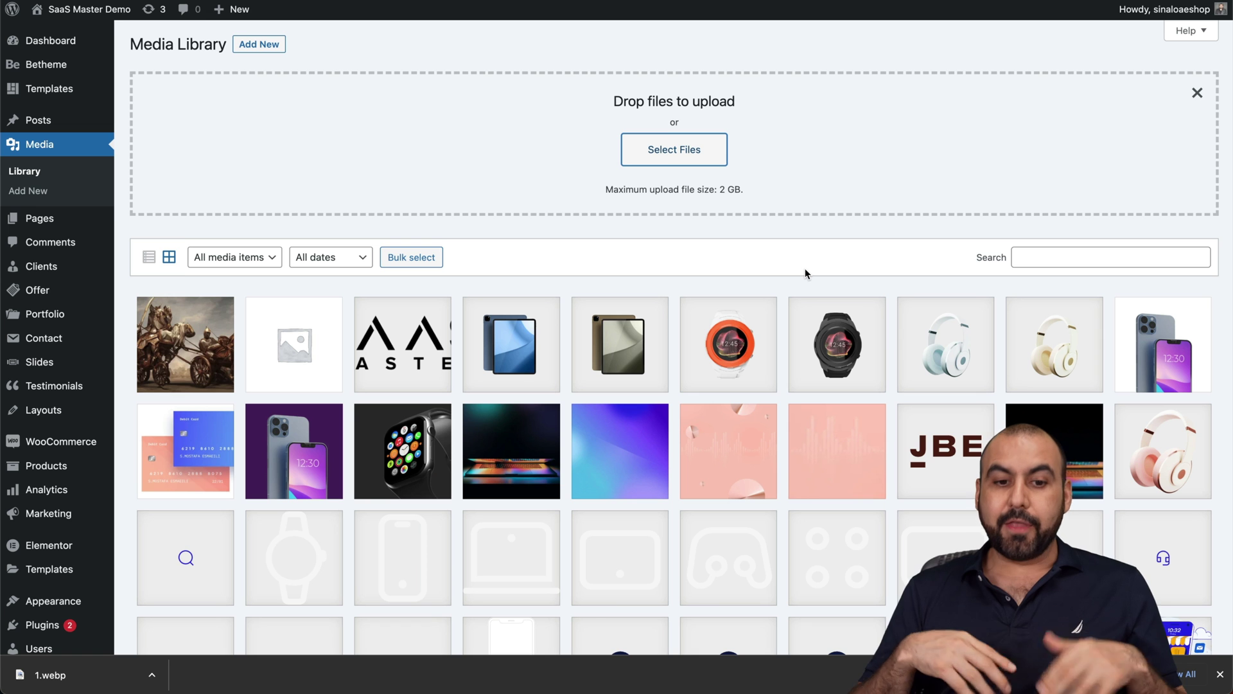
# Regenerate the chariot image's alt text twice, then close its attachment details.
pyautogui.click(194, 347)
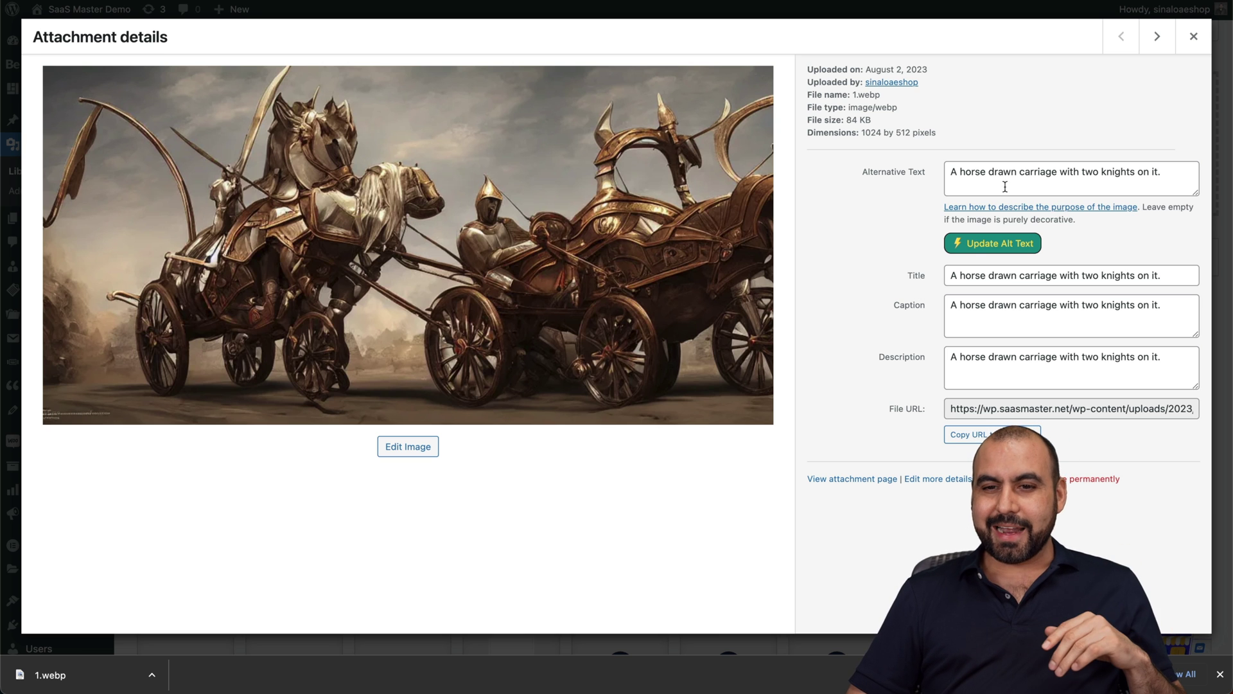
pyautogui.click(991, 244)
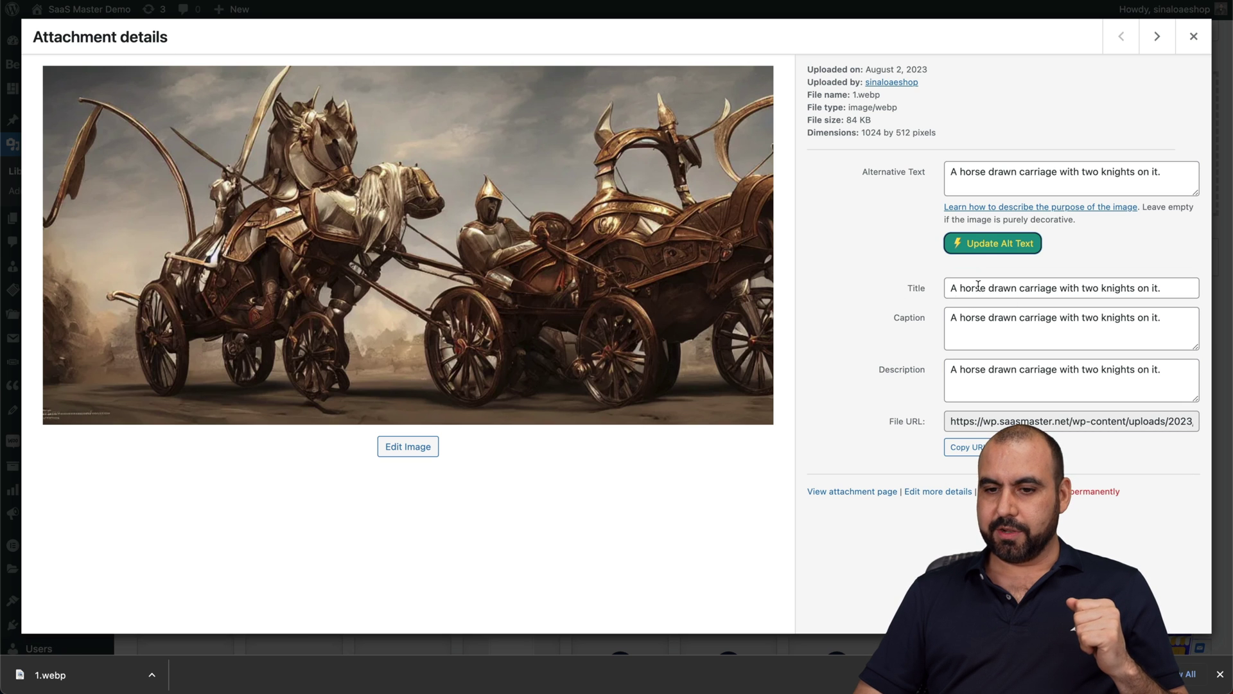
pyautogui.click(1000, 242)
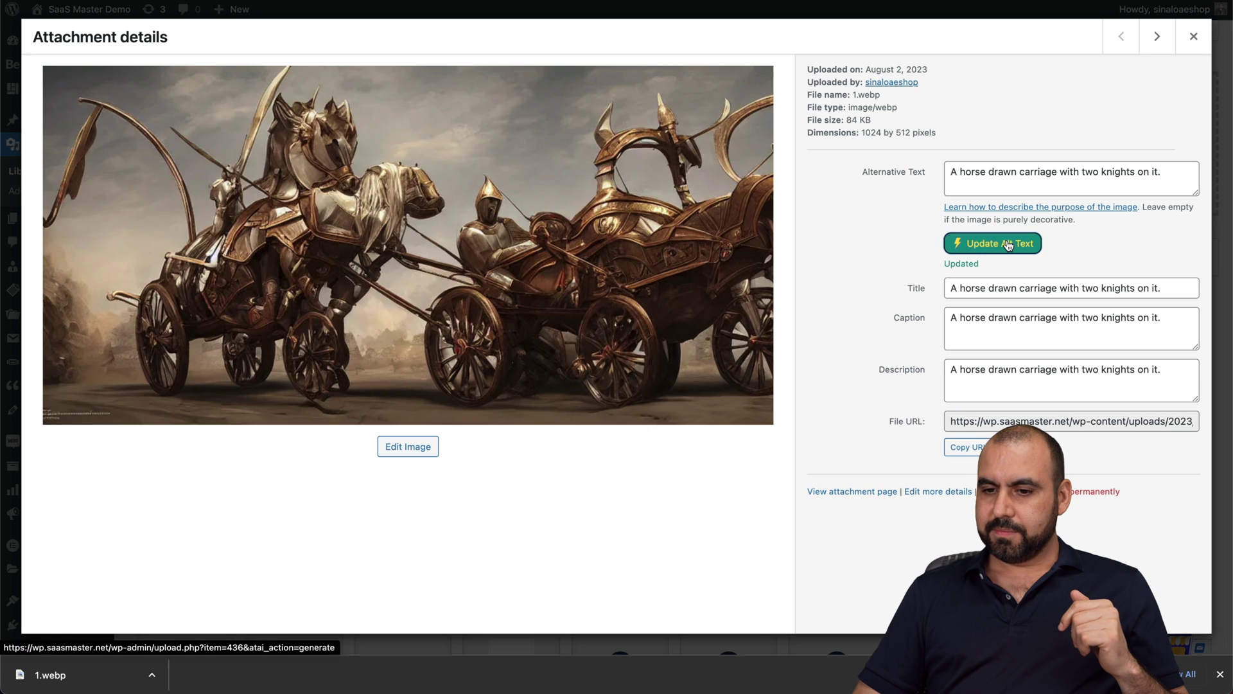
pyautogui.click(1187, 41)
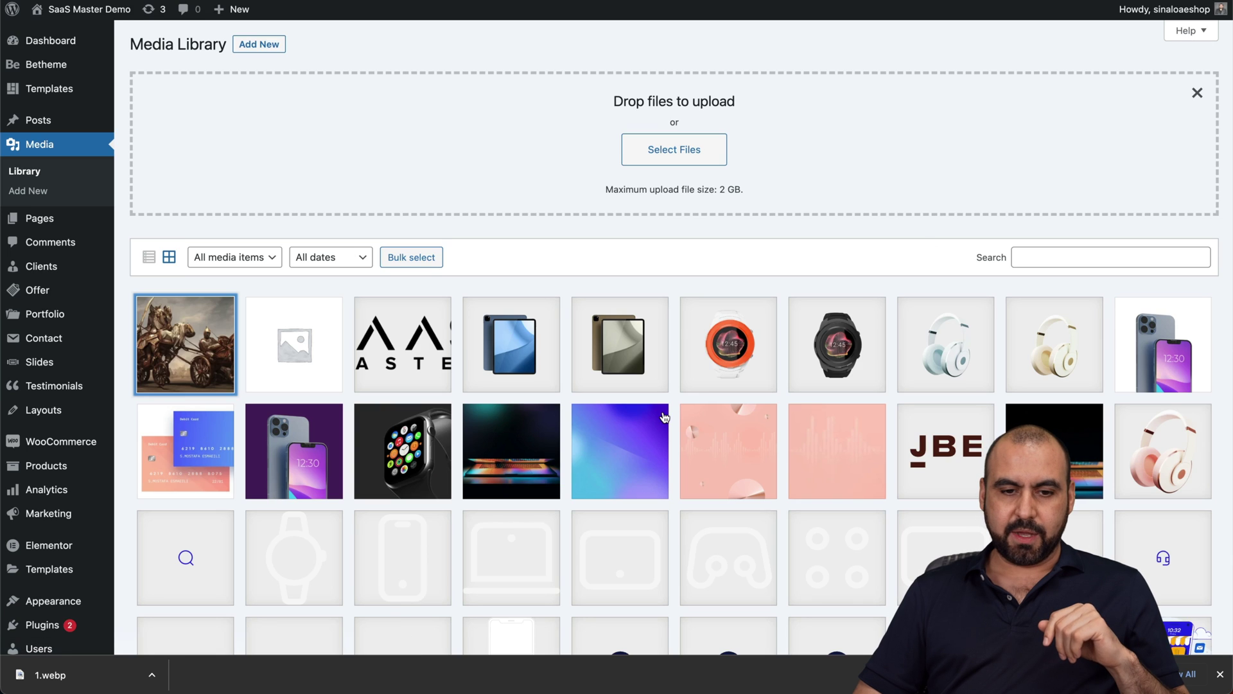
# Update the Apple Watch image's alt text to 'An apple watch with many icons on it.'.
pyautogui.click(405, 463)
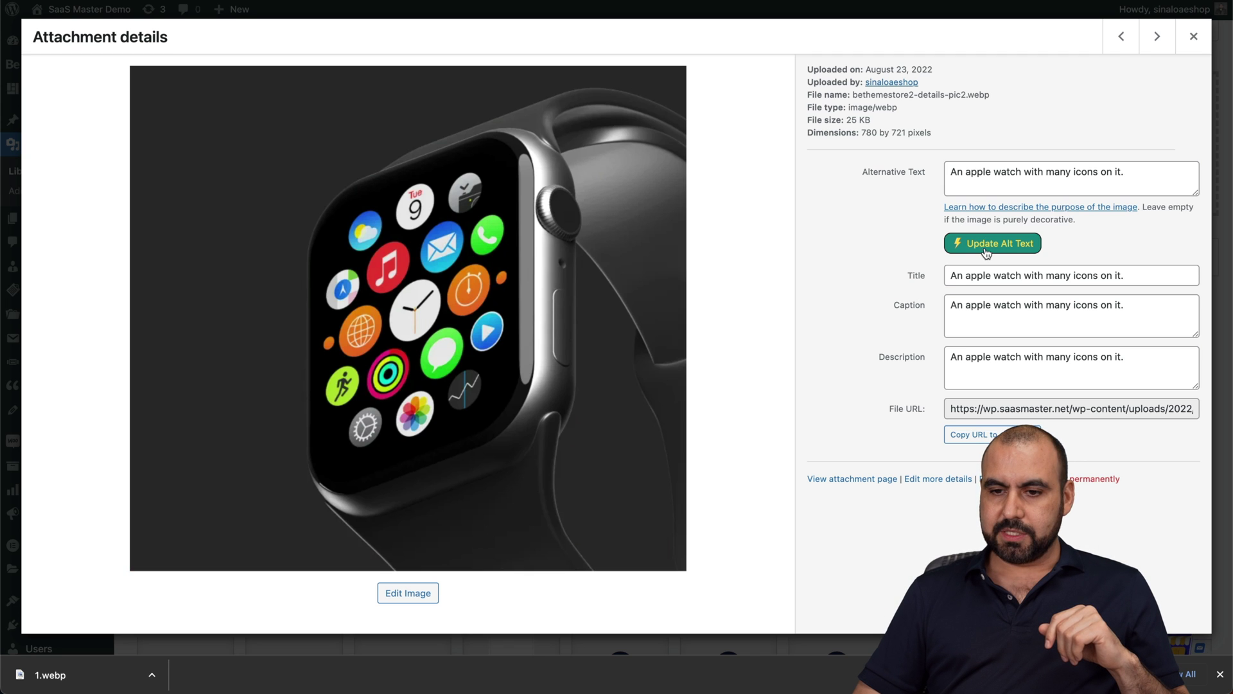
pyautogui.click(991, 244)
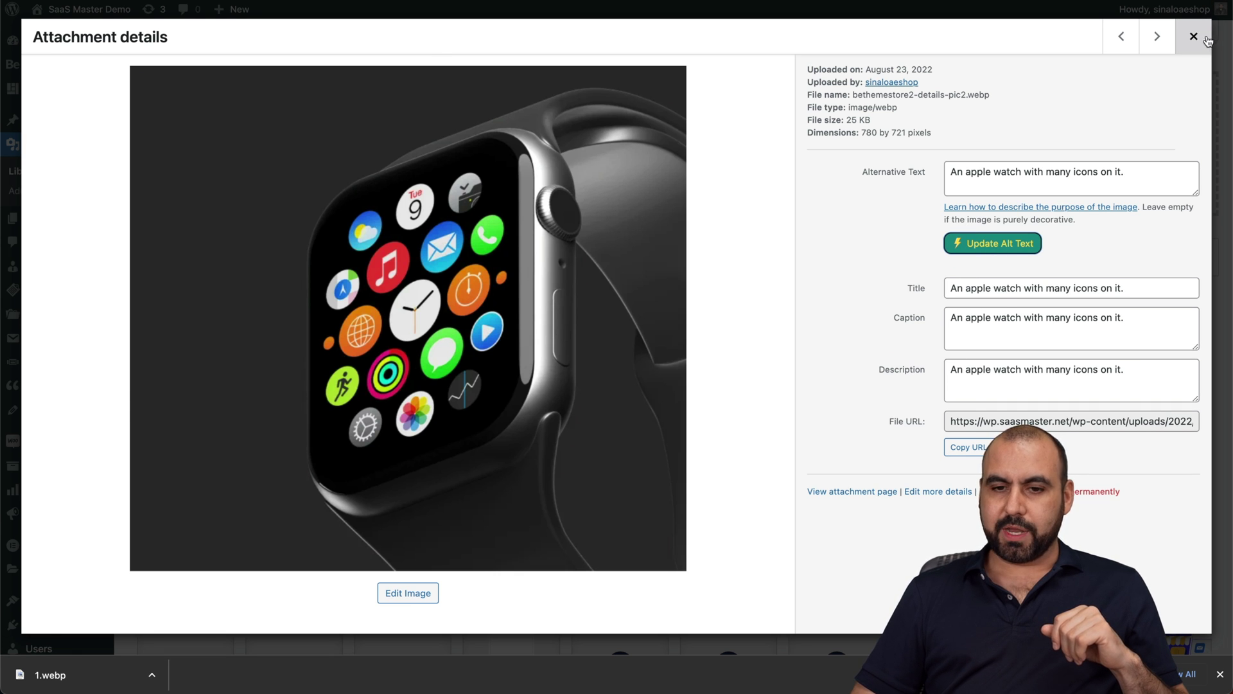
pyautogui.click(1194, 37)
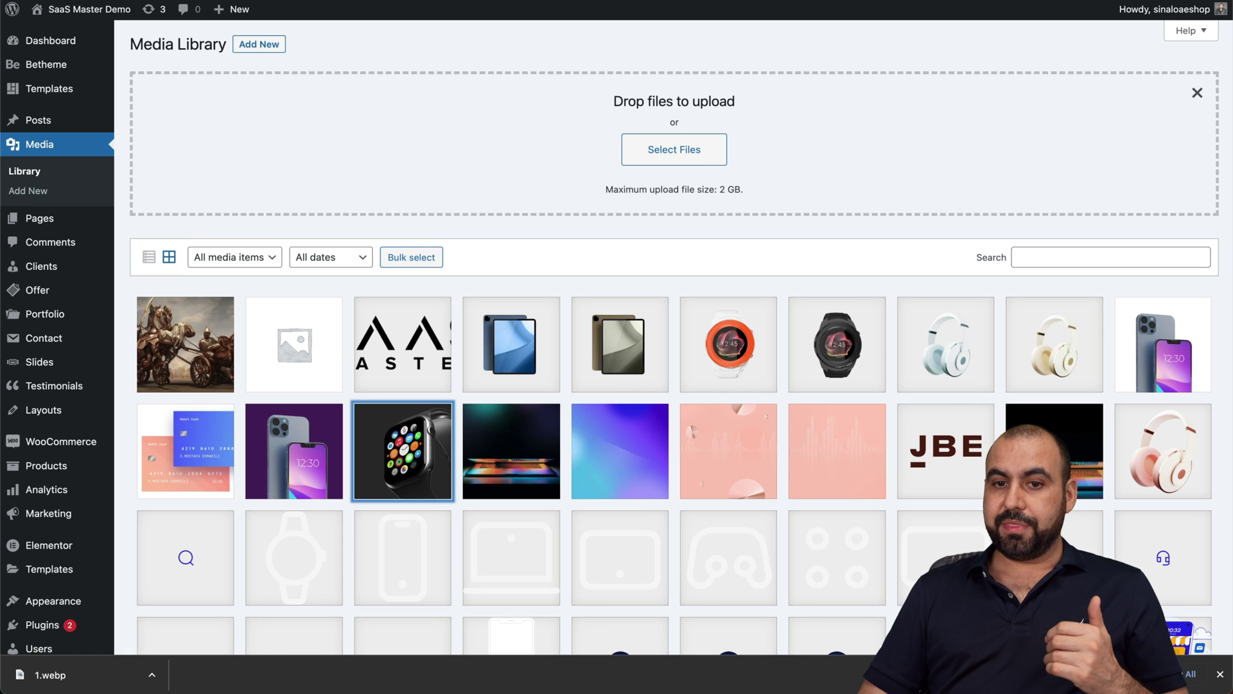
pyautogui.scroll(10, 750, 184)
pyautogui.scroll(8, 750, 184)
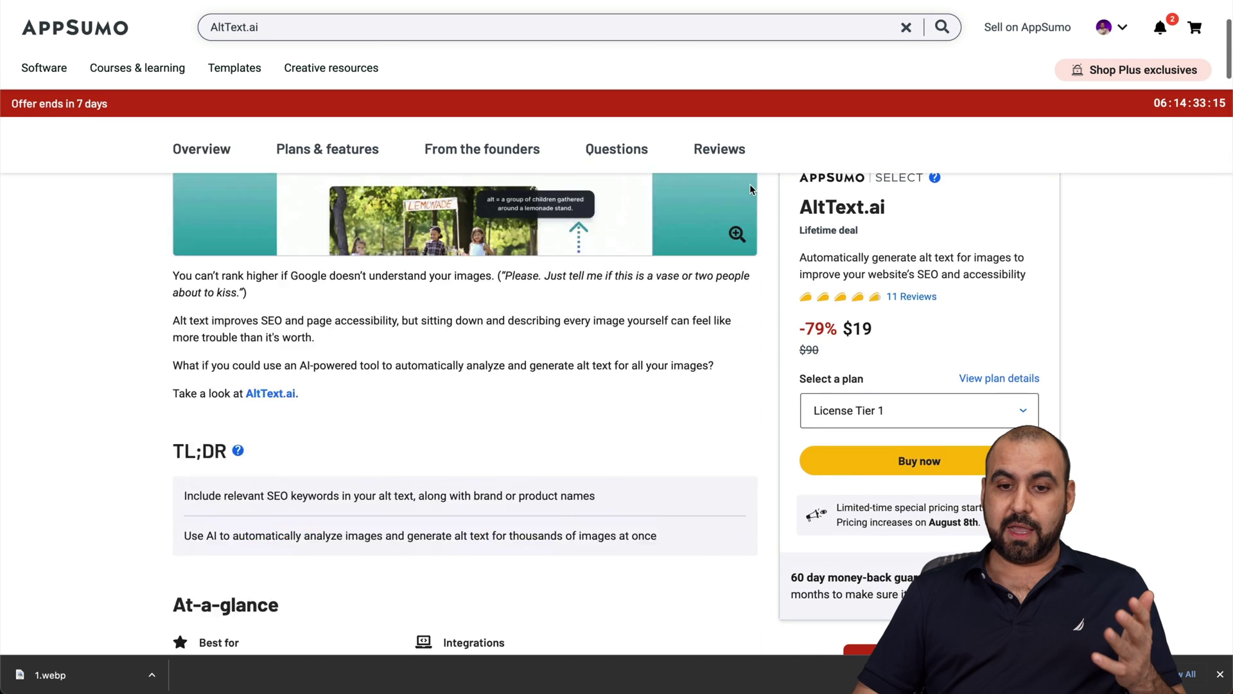
pyautogui.scroll(4, 750, 185)
pyautogui.scroll(-1, 749, 184)
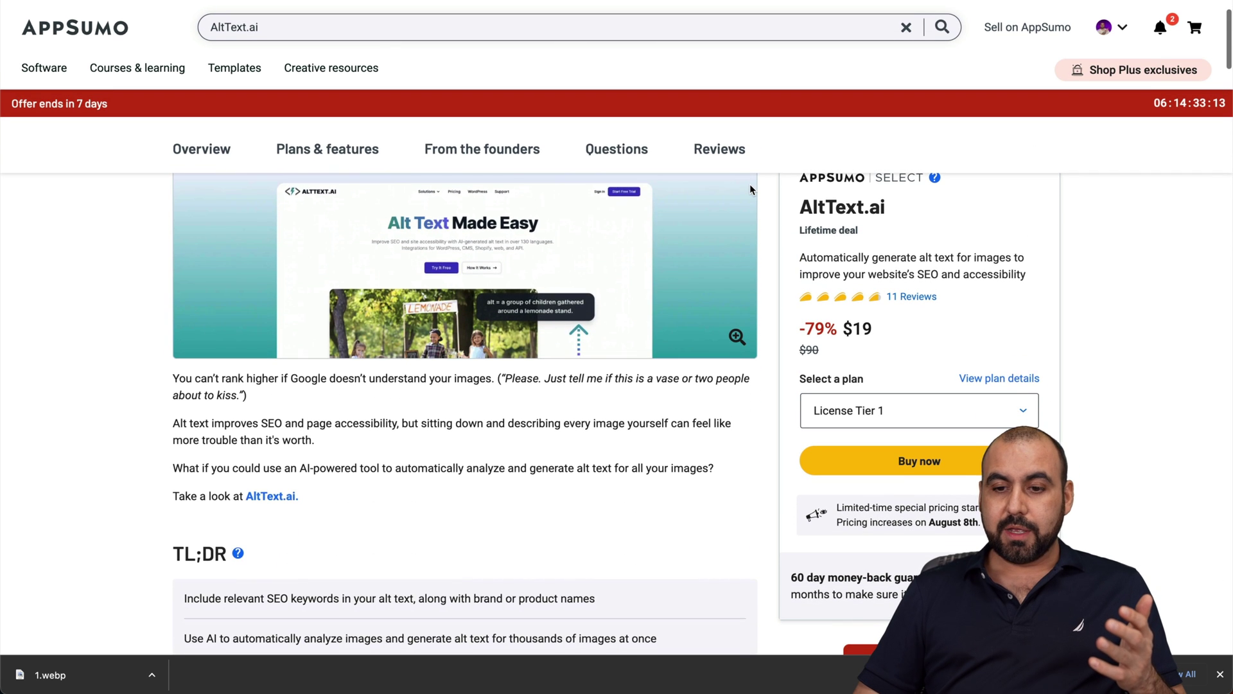
pyautogui.scroll(-1, 750, 289)
pyautogui.scroll(3, 760, 509)
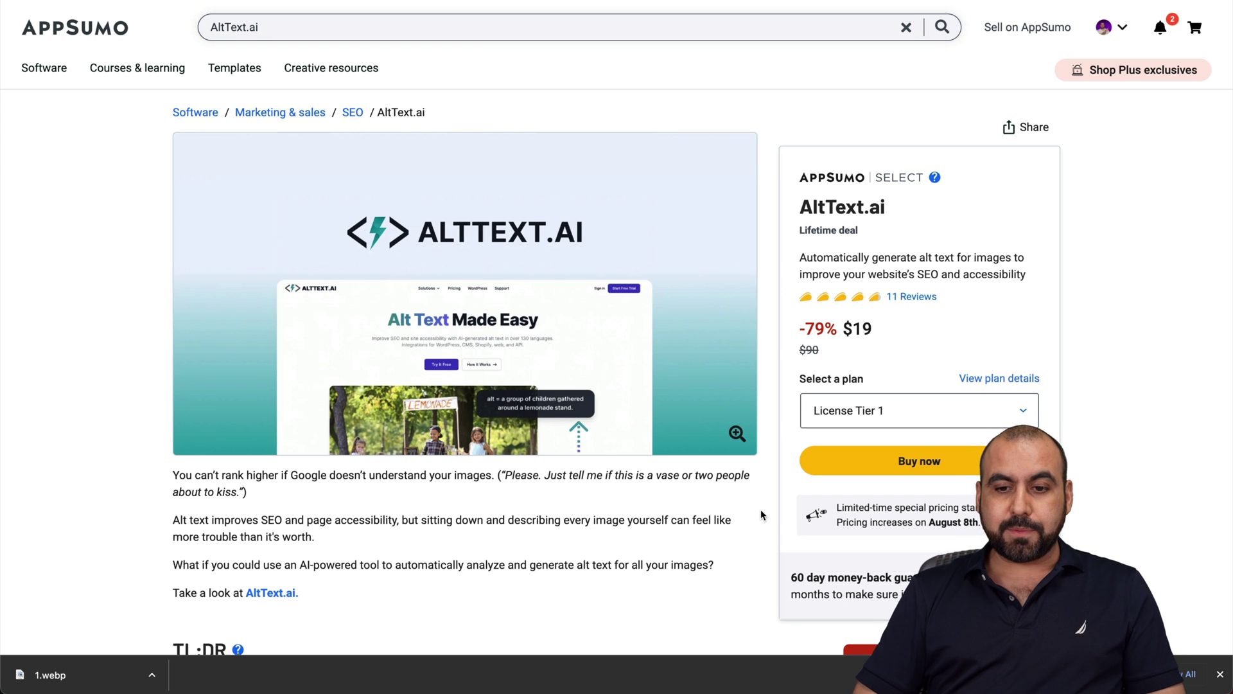
pyautogui.scroll(-8, 760, 509)
pyautogui.scroll(-8, 759, 510)
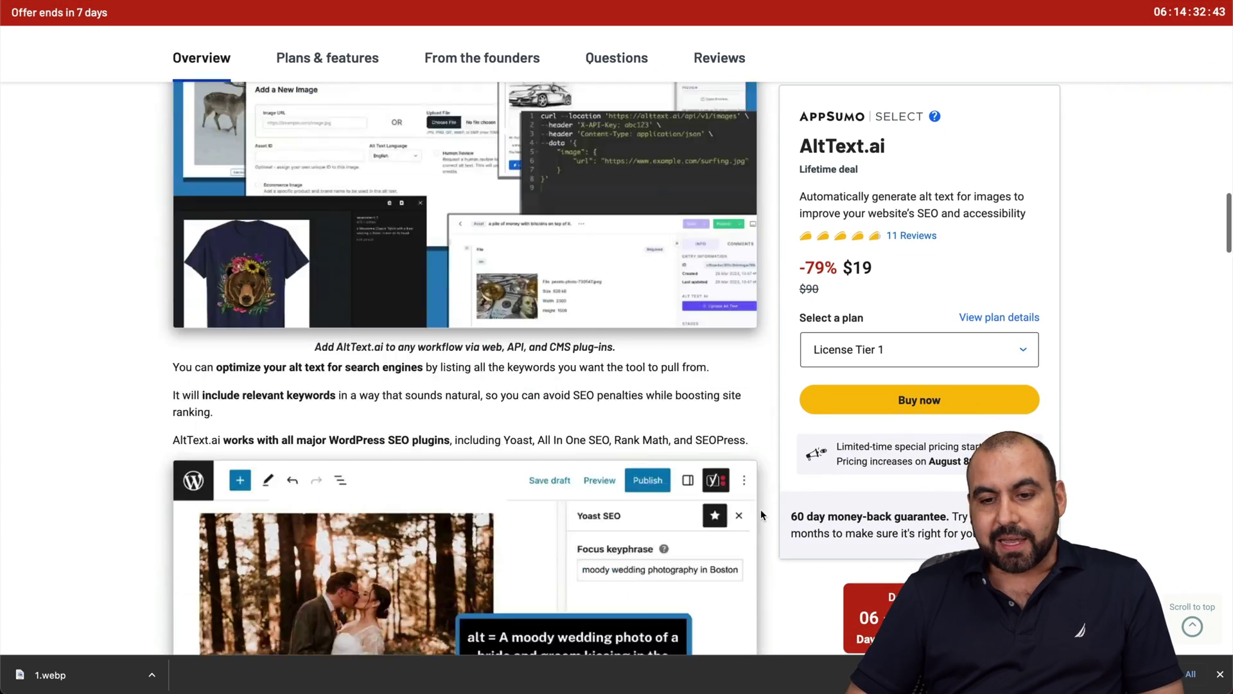
pyautogui.scroll(-6, 760, 510)
pyautogui.scroll(-10, 761, 510)
pyautogui.scroll(4, 759, 510)
pyautogui.scroll(1, 761, 510)
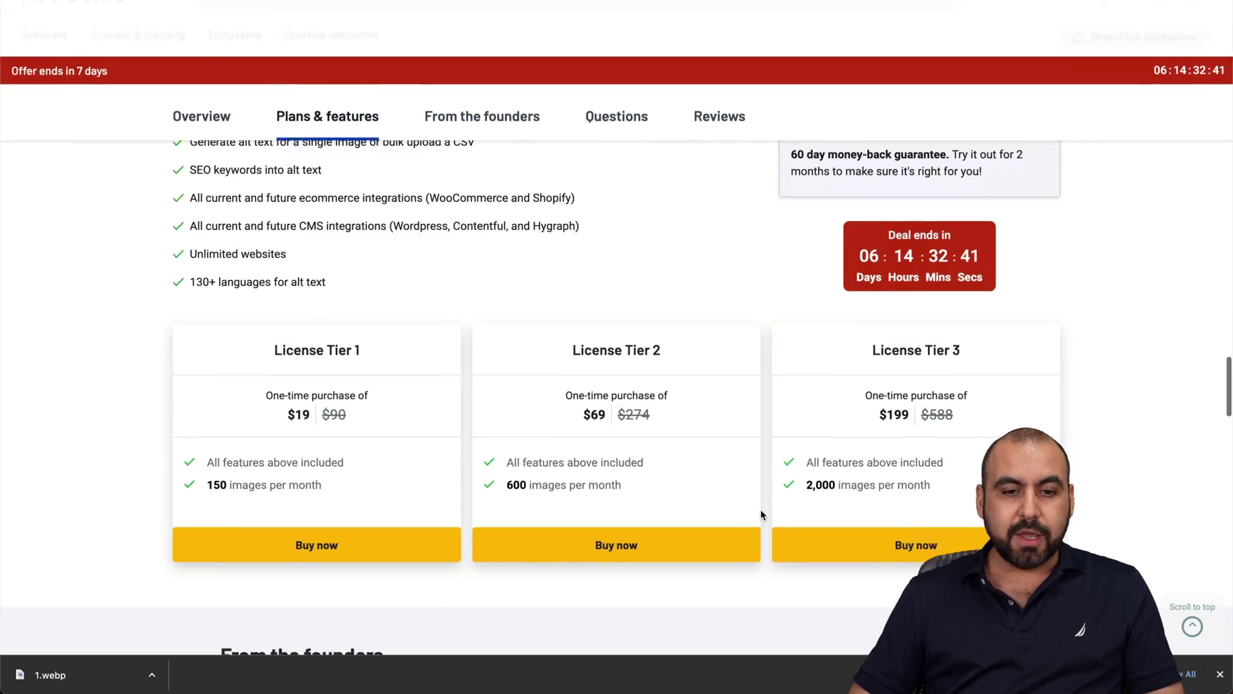
pyautogui.scroll(-2, 759, 510)
pyautogui.scroll(-1, 759, 510)
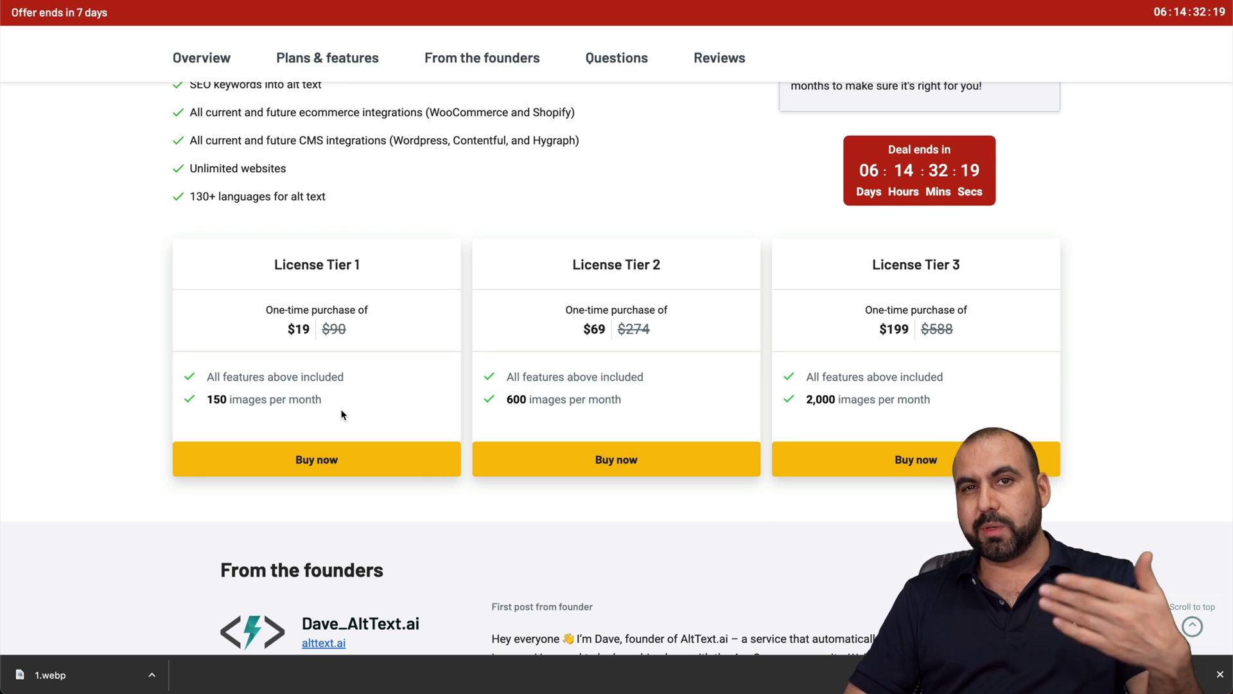
# Highlight the Tier 1 price and allowance and the Tier 3 monthly image allowance, clearing each.
pyautogui.moveTo(341, 414); pyautogui.dragTo(254, 279)
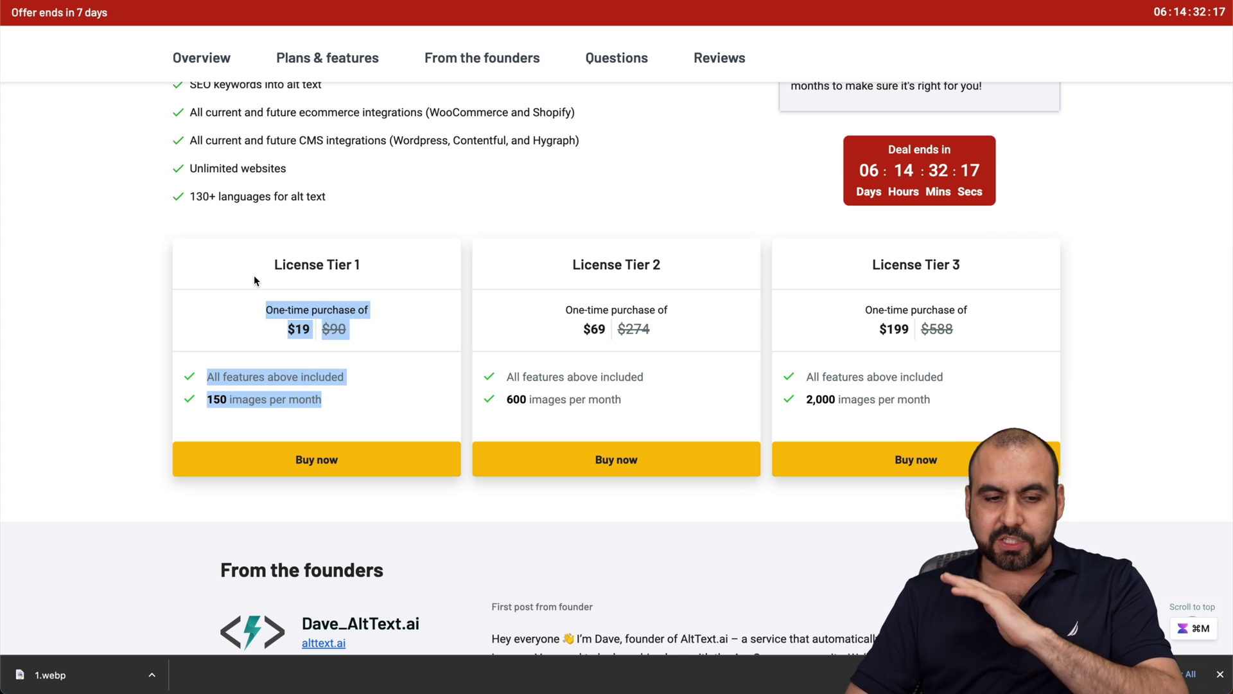
pyautogui.click(254, 280)
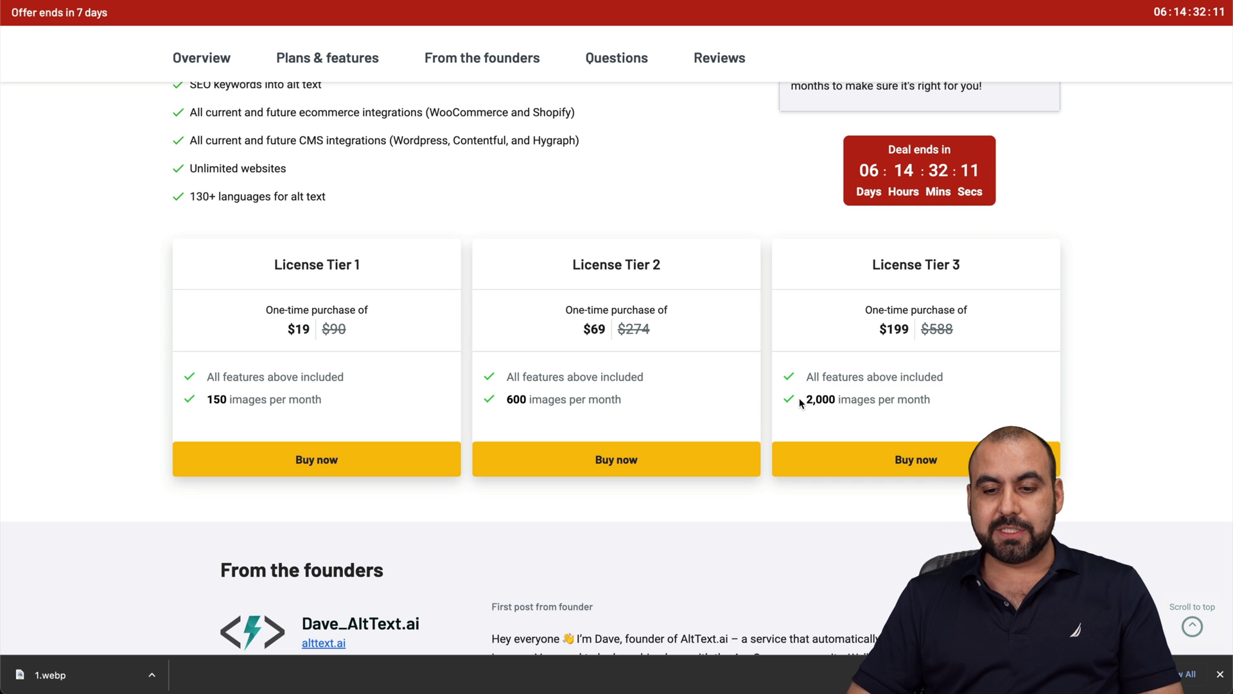
pyautogui.moveTo(800, 401)
pyautogui.mouseDown()
pyautogui.moveTo(933, 401)
pyautogui.moveTo(835, 396)
pyautogui.moveTo(810, 376)
pyautogui.mouseUp()
pyautogui.click(963, 397)
pyautogui.click(812, 334)
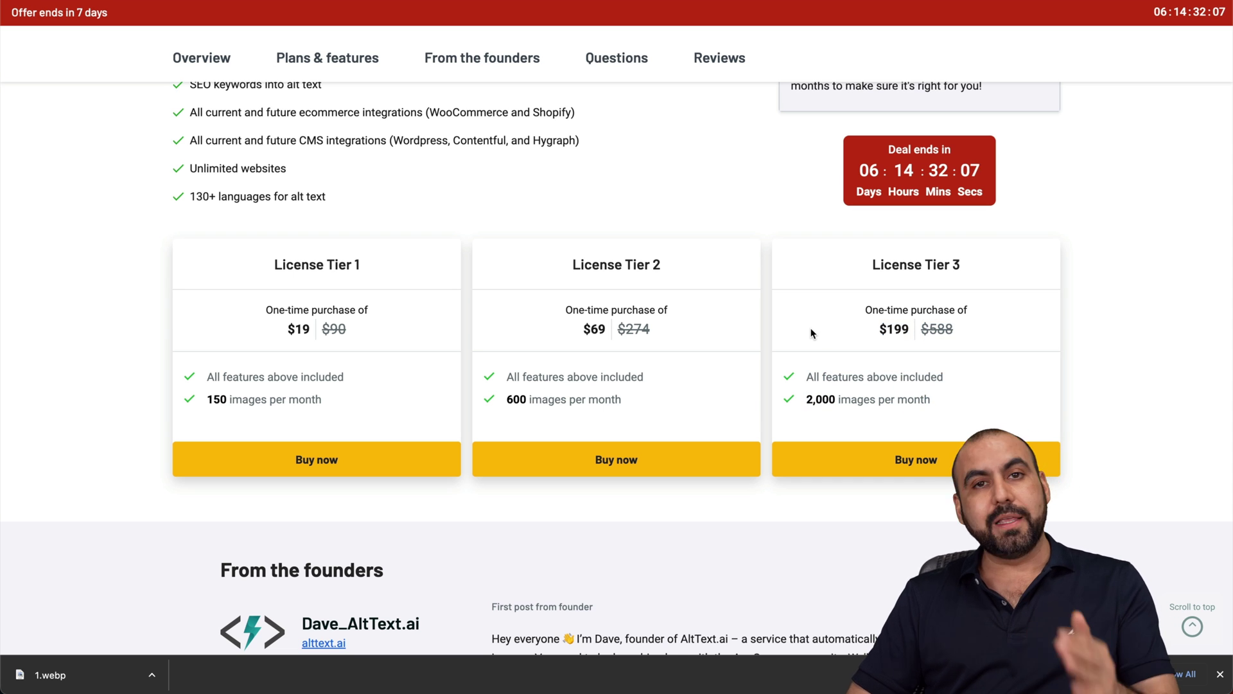